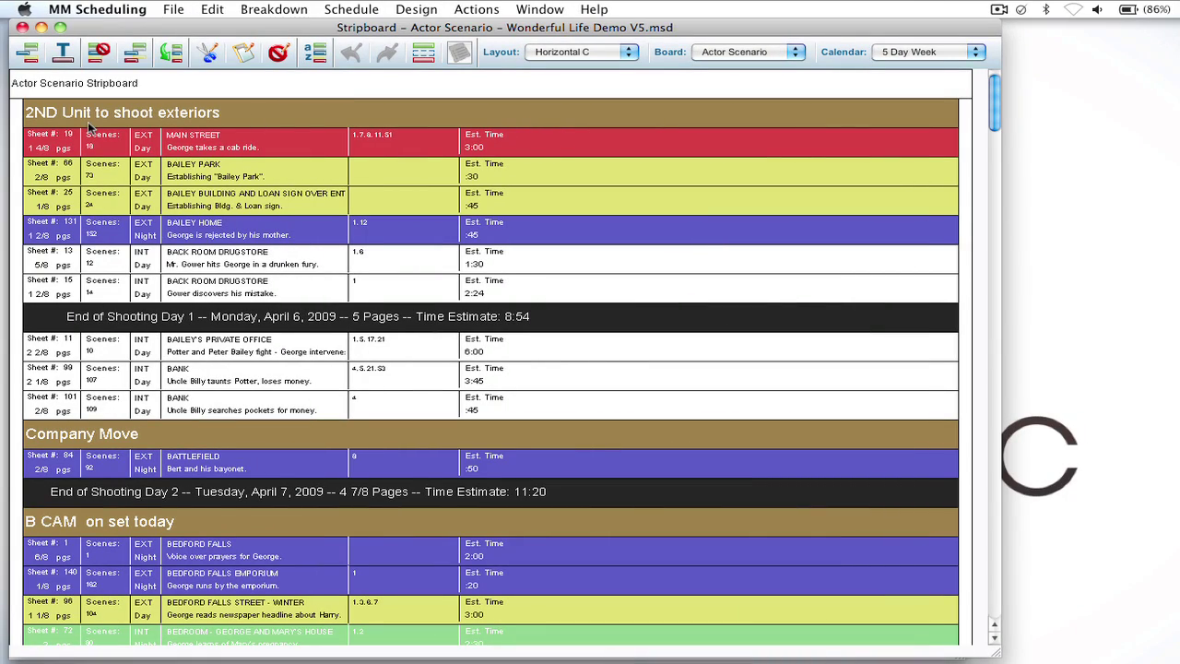
Open the Print/View settings and look through the Reports and Images options, returning to the Strips options.
left_click(172, 10)
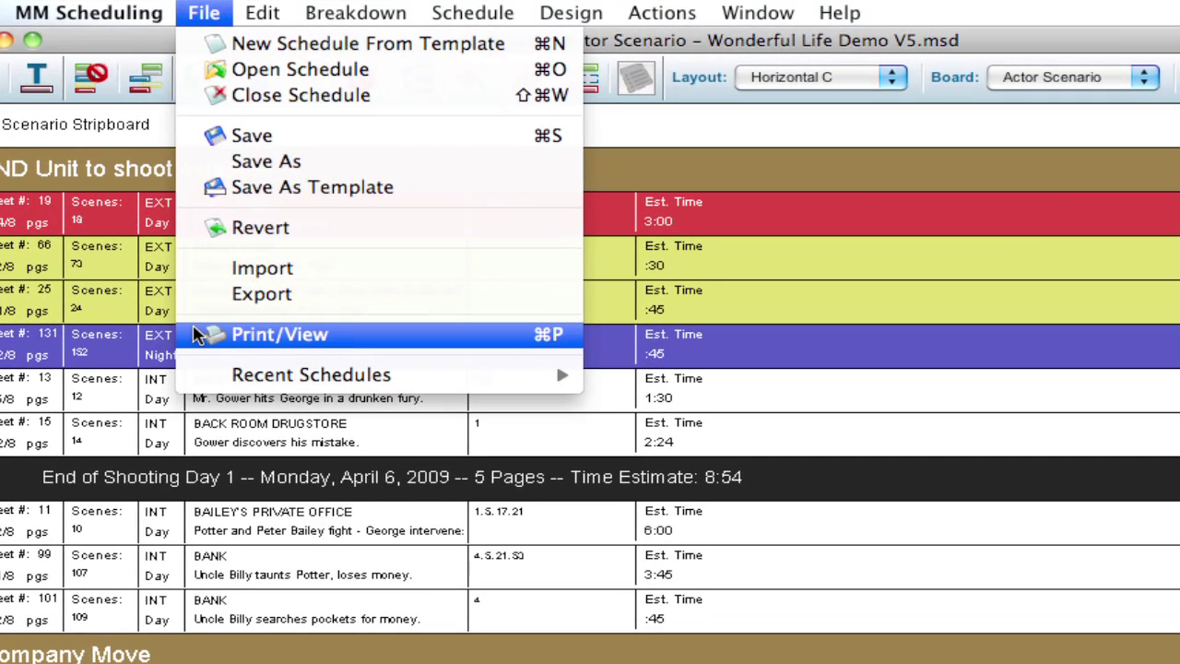
left_click(201, 334)
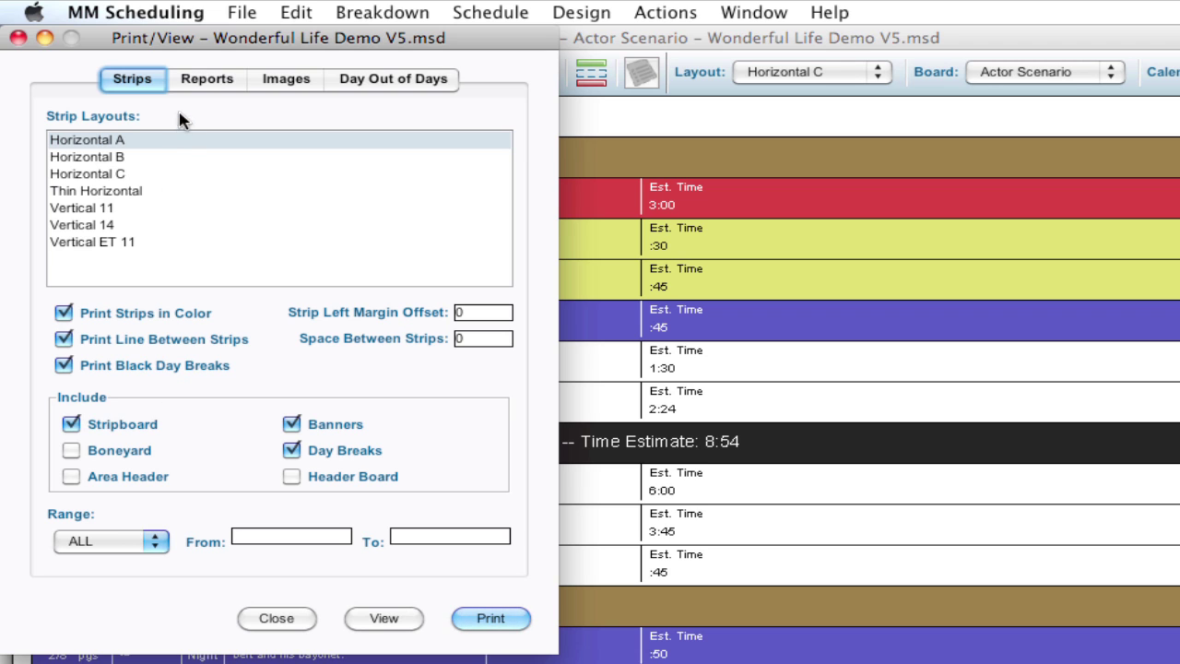
left_click(191, 83)
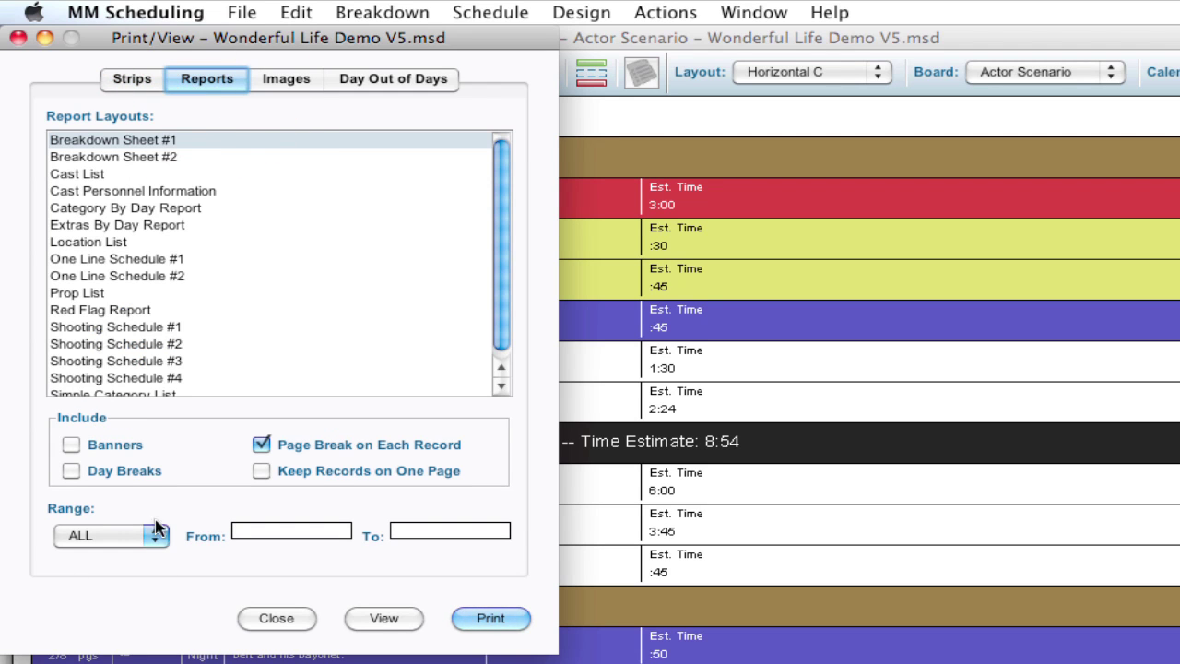
left_click(284, 81)
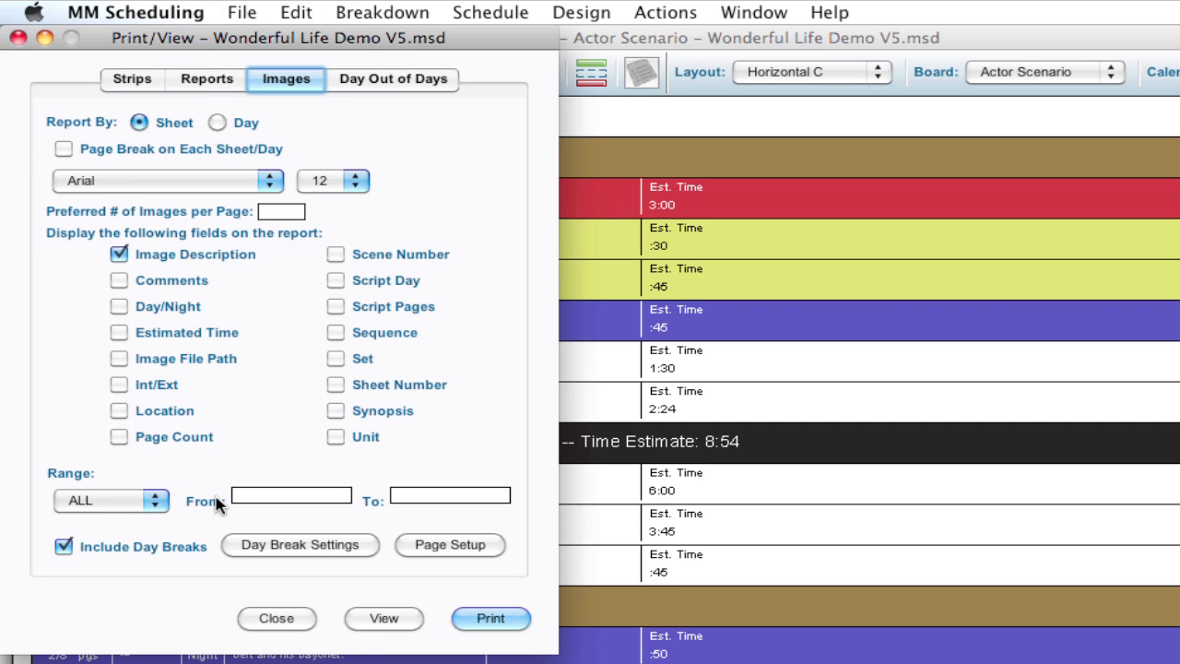
left_click(130, 83)
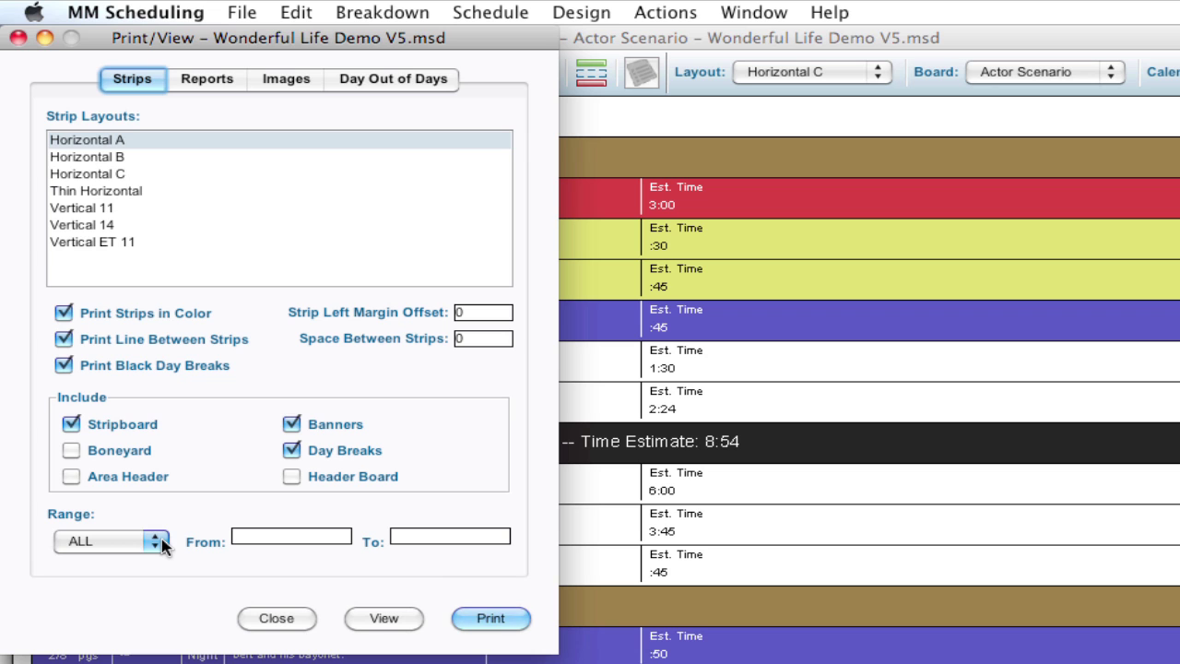
Limit the strip print range to Days from 4 to 10 and view the resulting Horizontal A print layout.
left_click(161, 541)
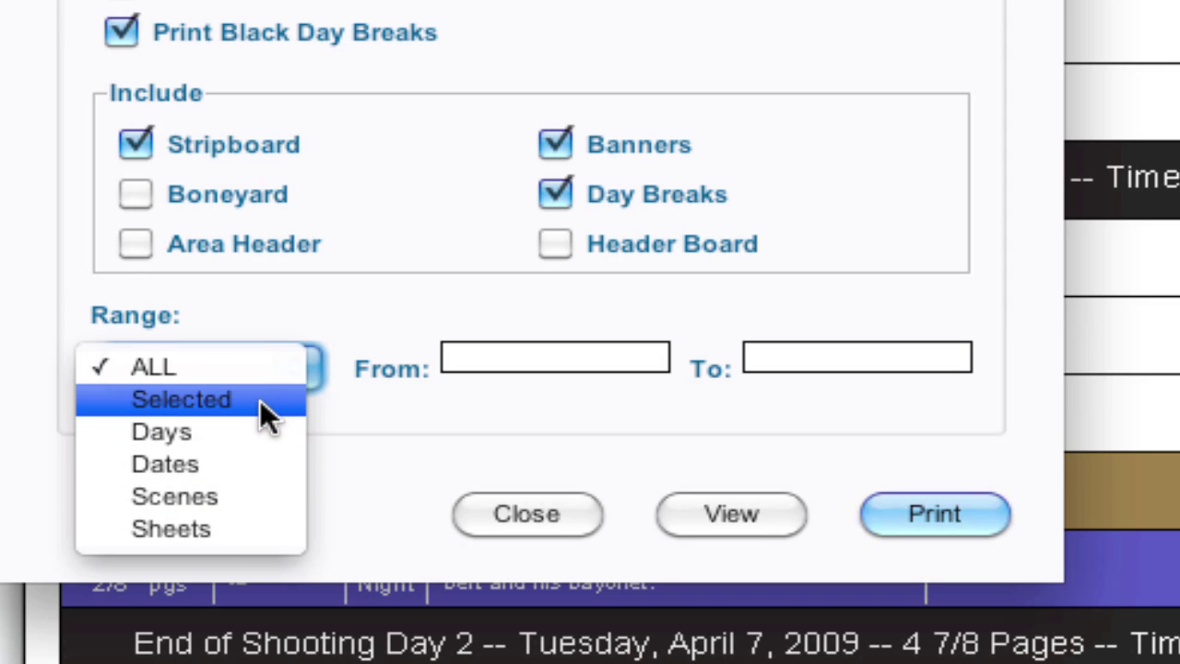
left_click(226, 440)
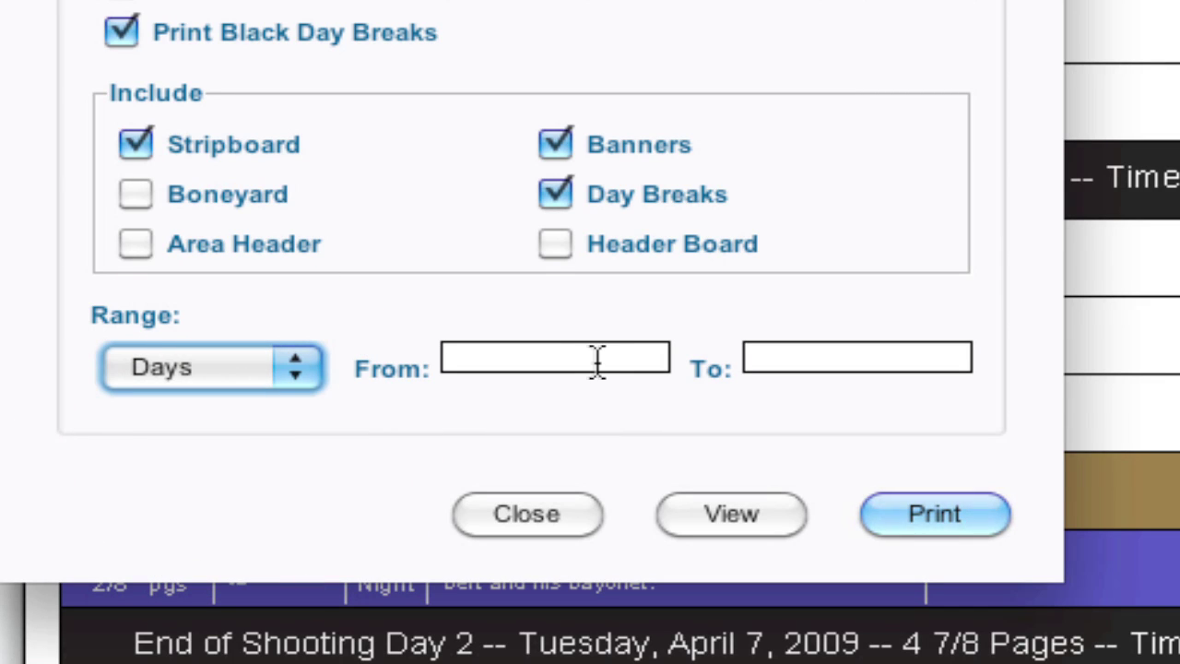
left_click(596, 325)
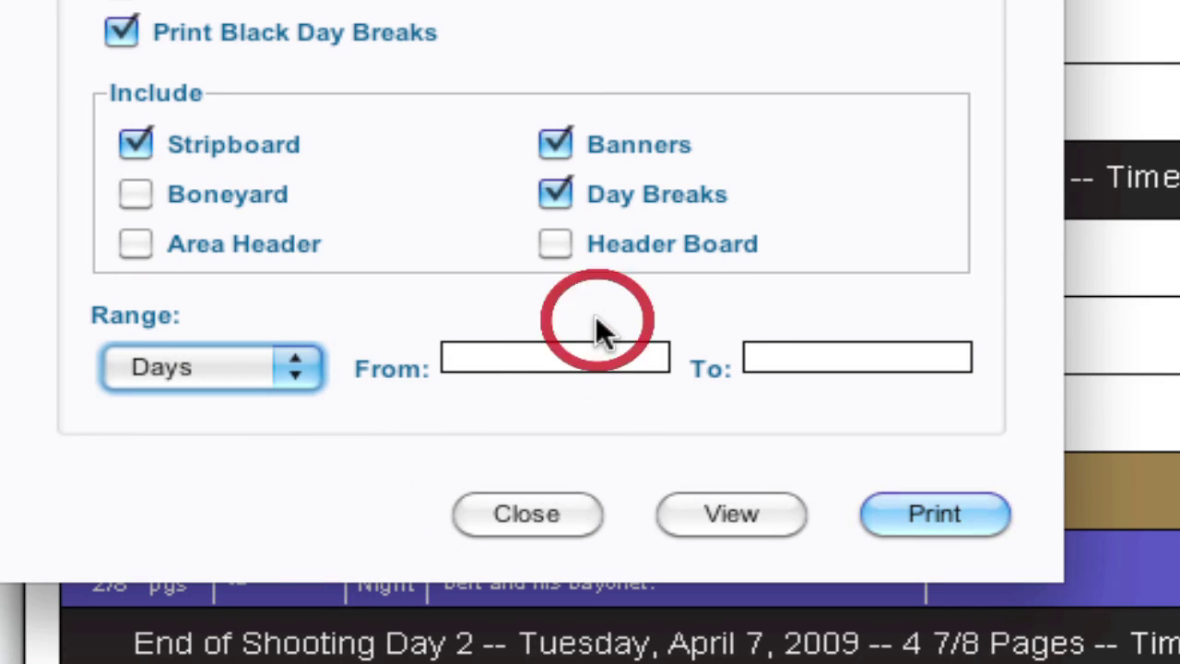
left_click(596, 351)
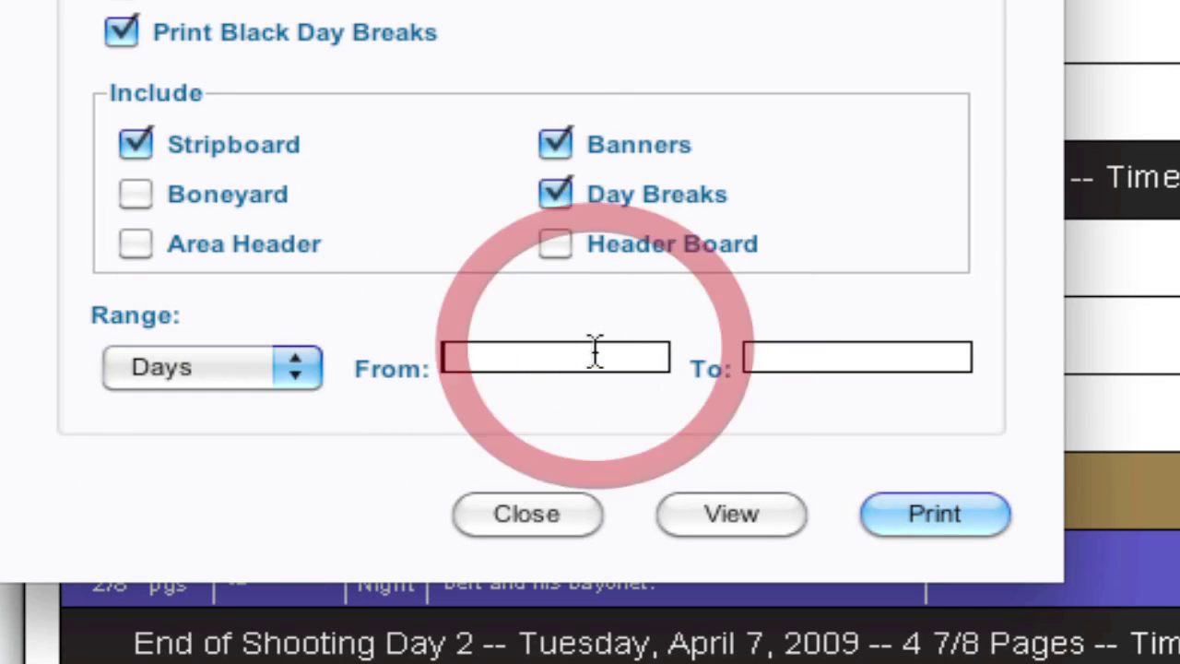
type("4")
key("Tab")
type("10")
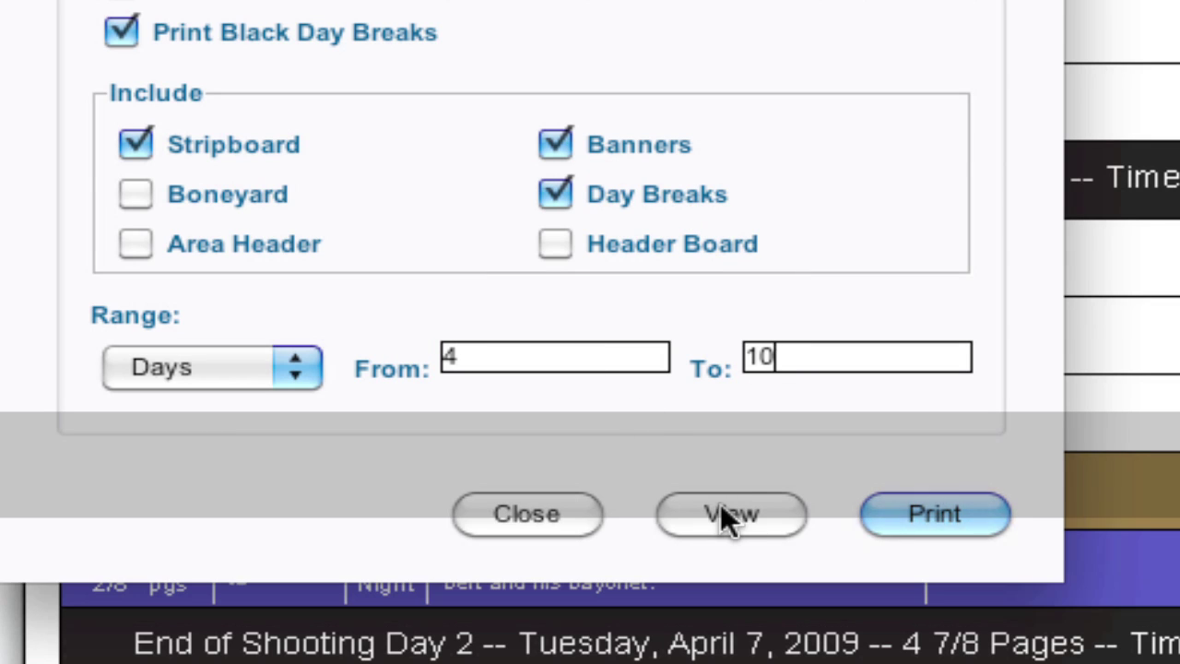
left_click(722, 511)
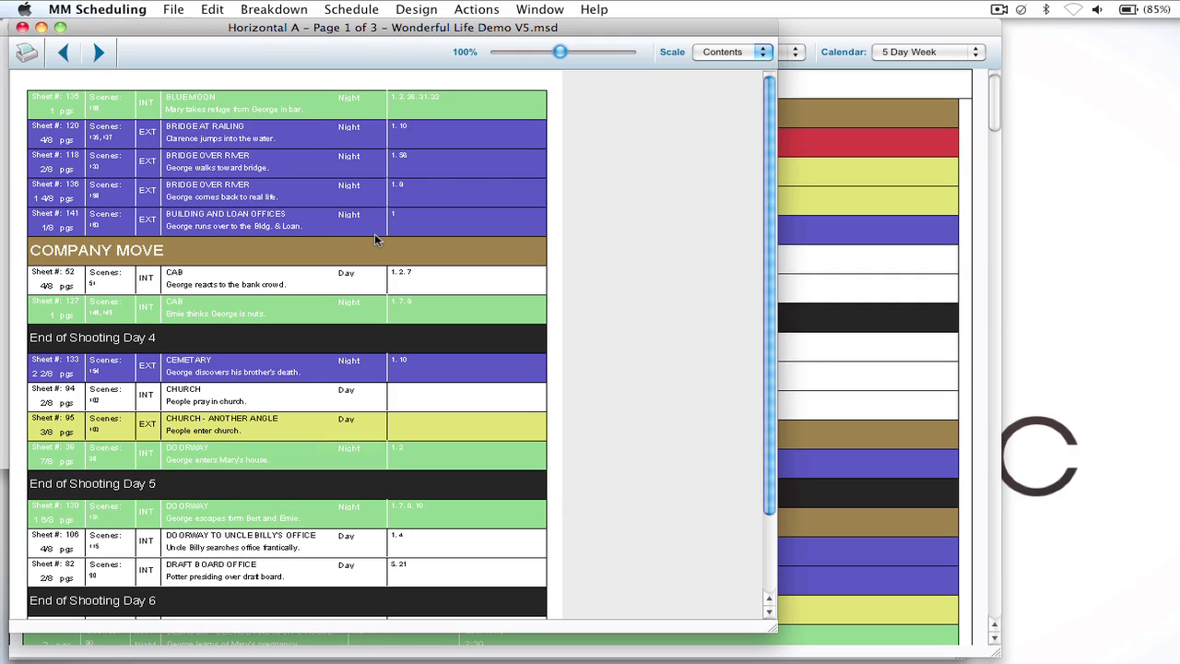
Examine which shooting days appear on each page of the strip preview through its last page, and close the preview.
scroll(381, 242, "down", 3)
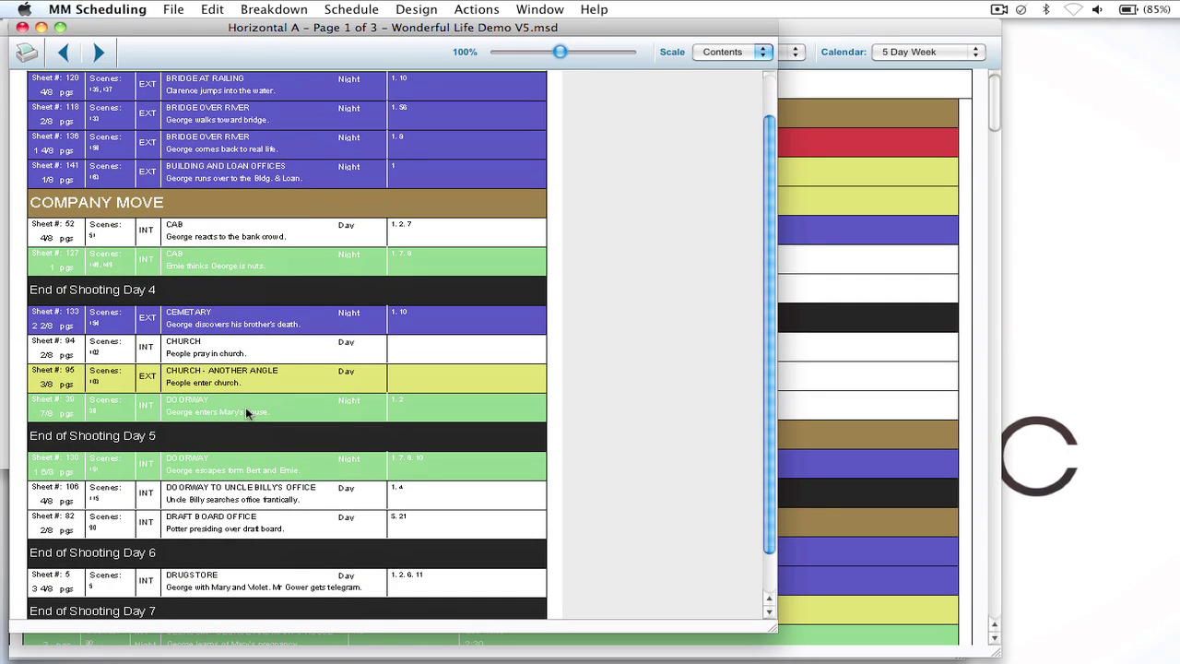
scroll(251, 412, "down", 2)
left_click(100, 53)
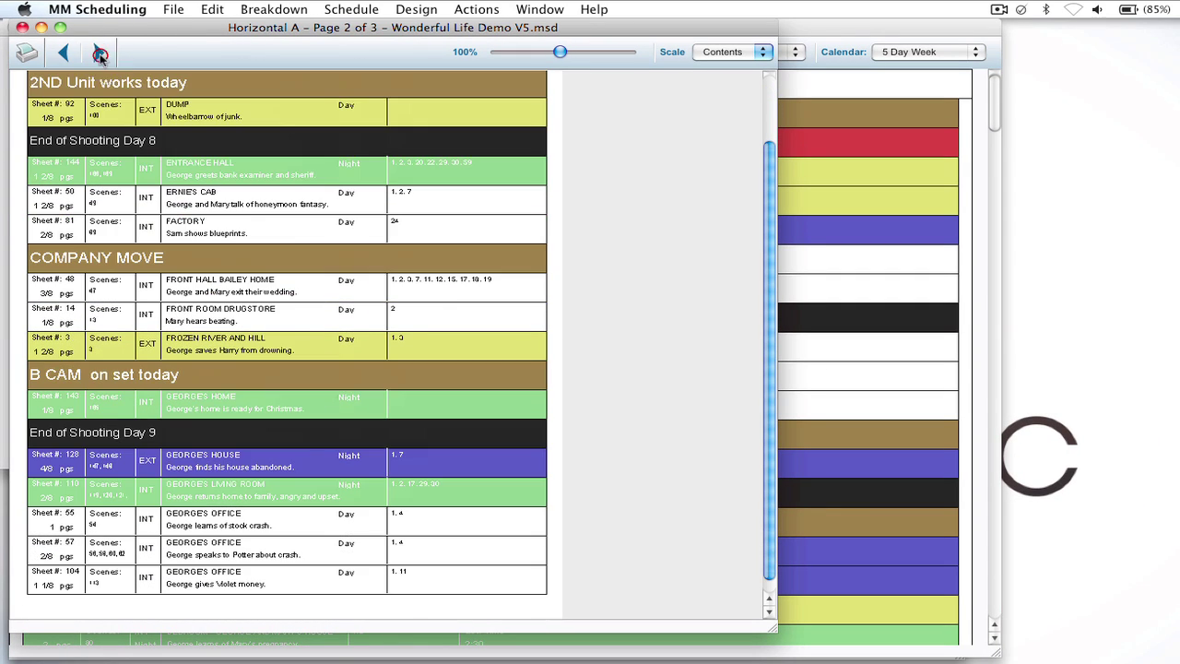
scroll(256, 215, "down", 1)
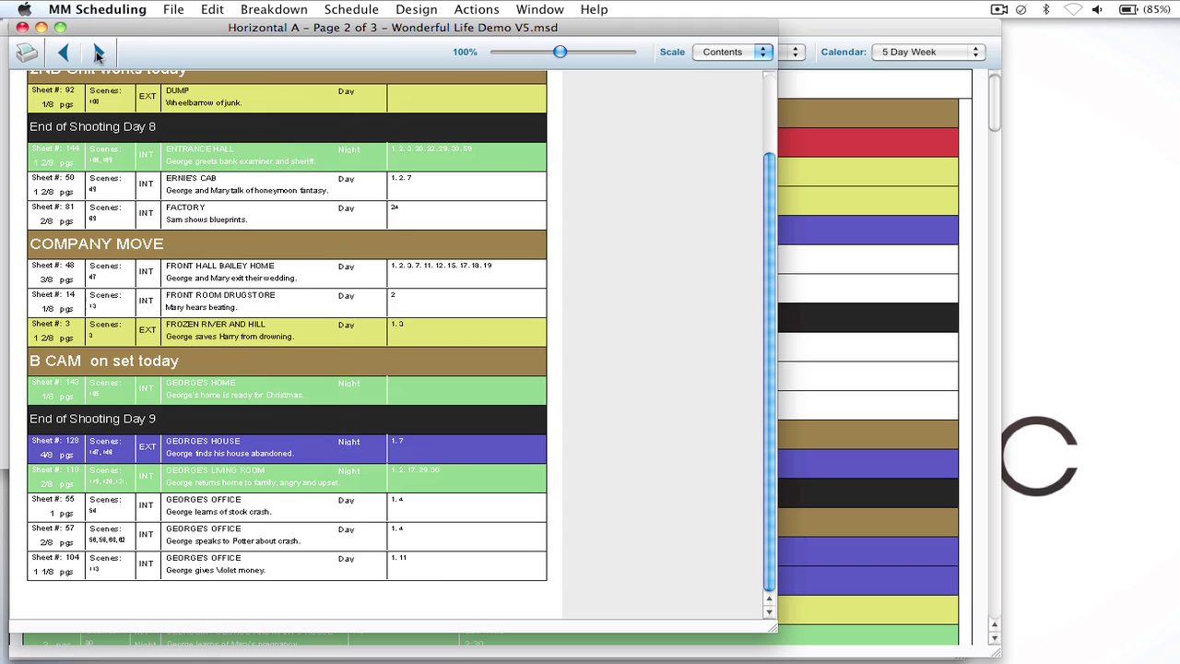
left_click(98, 54)
scroll(228, 188, "up", 5)
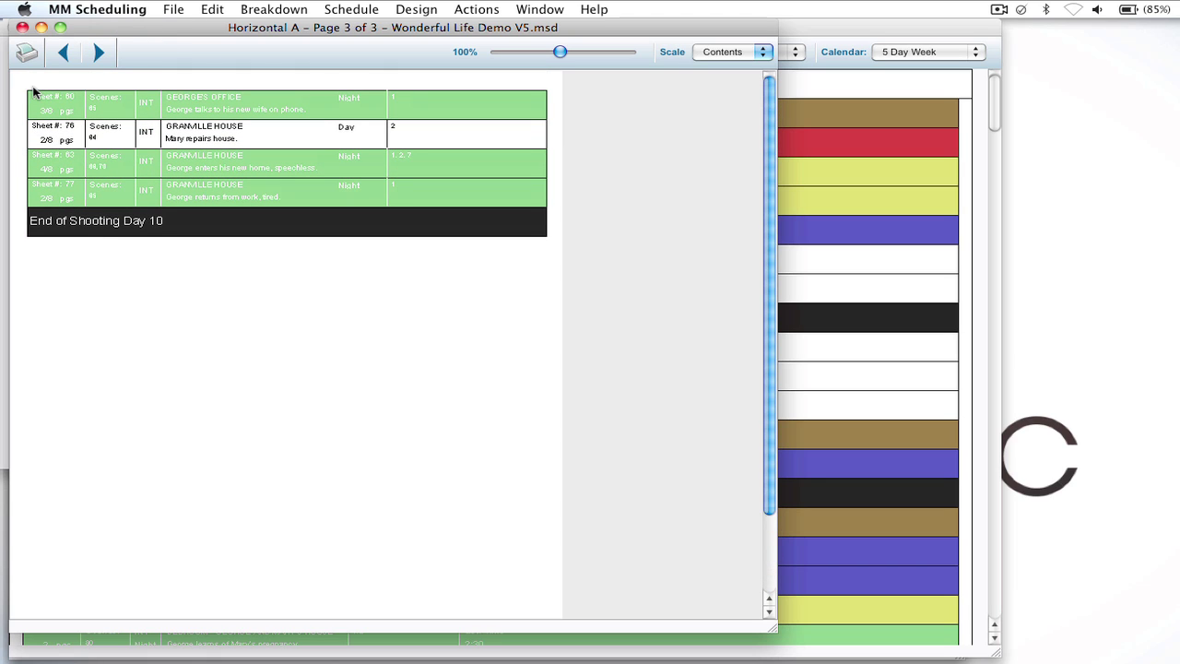
left_click(23, 27)
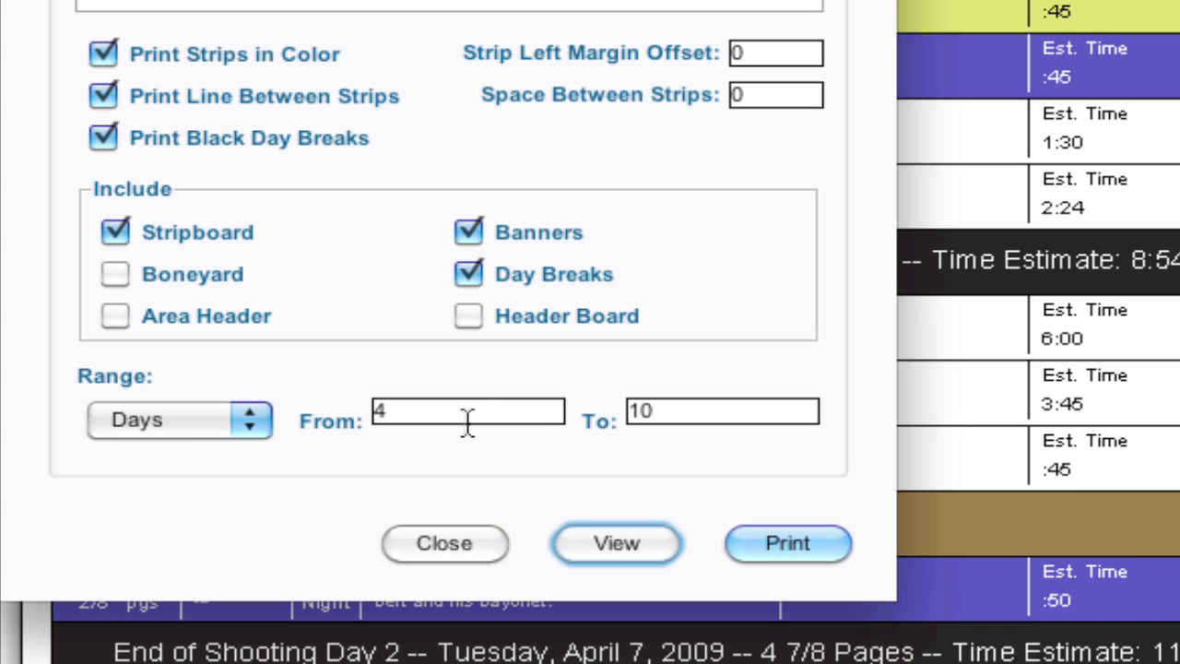
Set the day range to start at 15 with the end left blank, and view the strips again.
left_click_drag(417, 406, 281, 419)
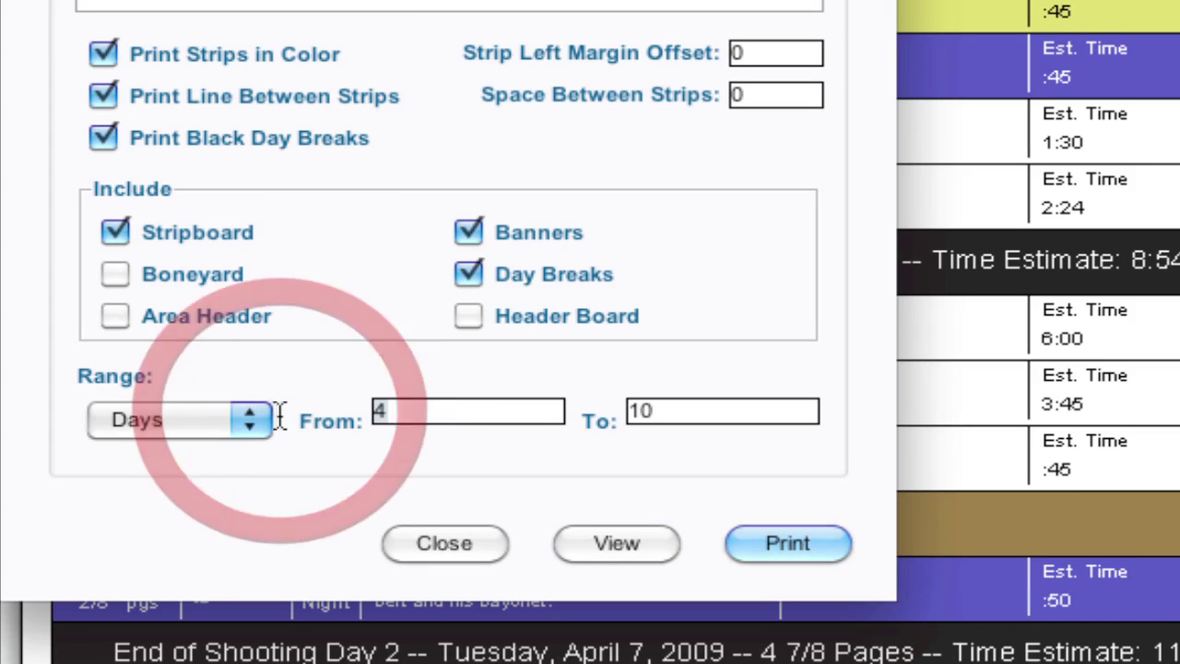
key("BackSpace")
type("15")
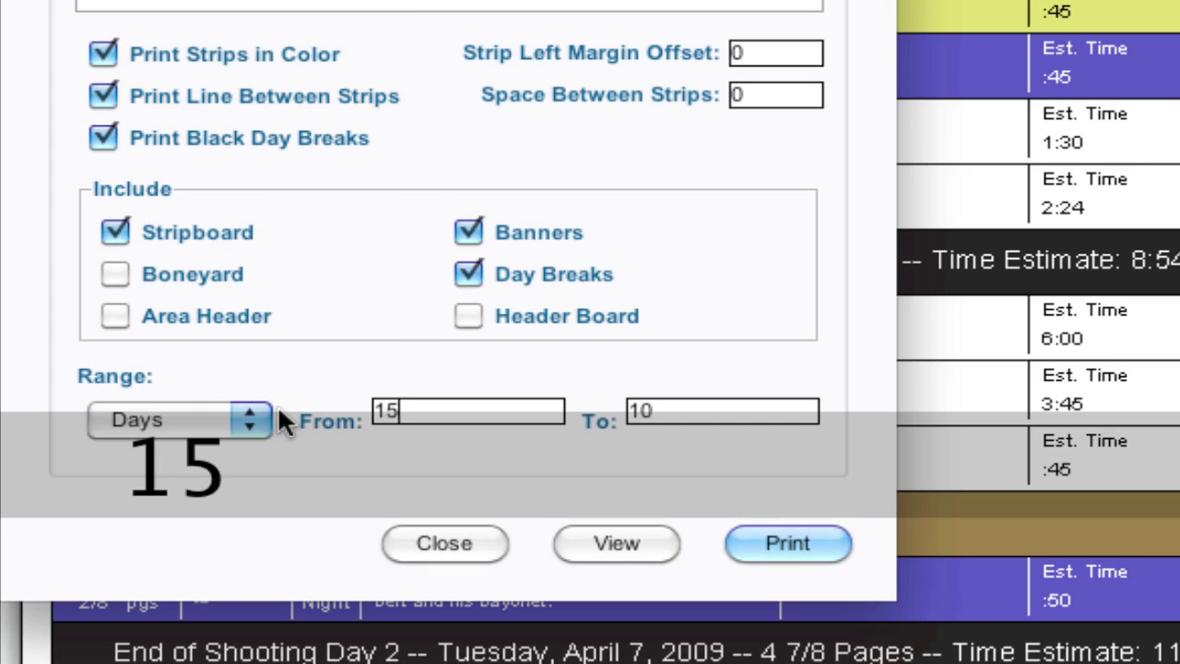
left_click(627, 415)
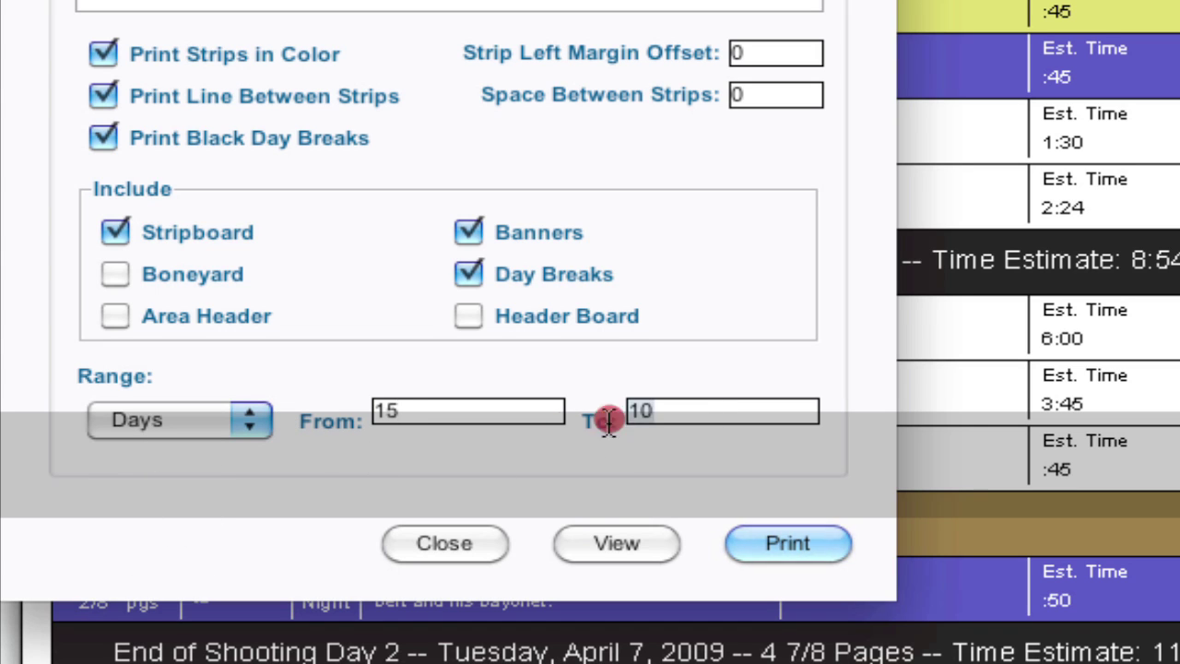
left_click(473, 442)
key("BackSpace")
key("BackSpace")
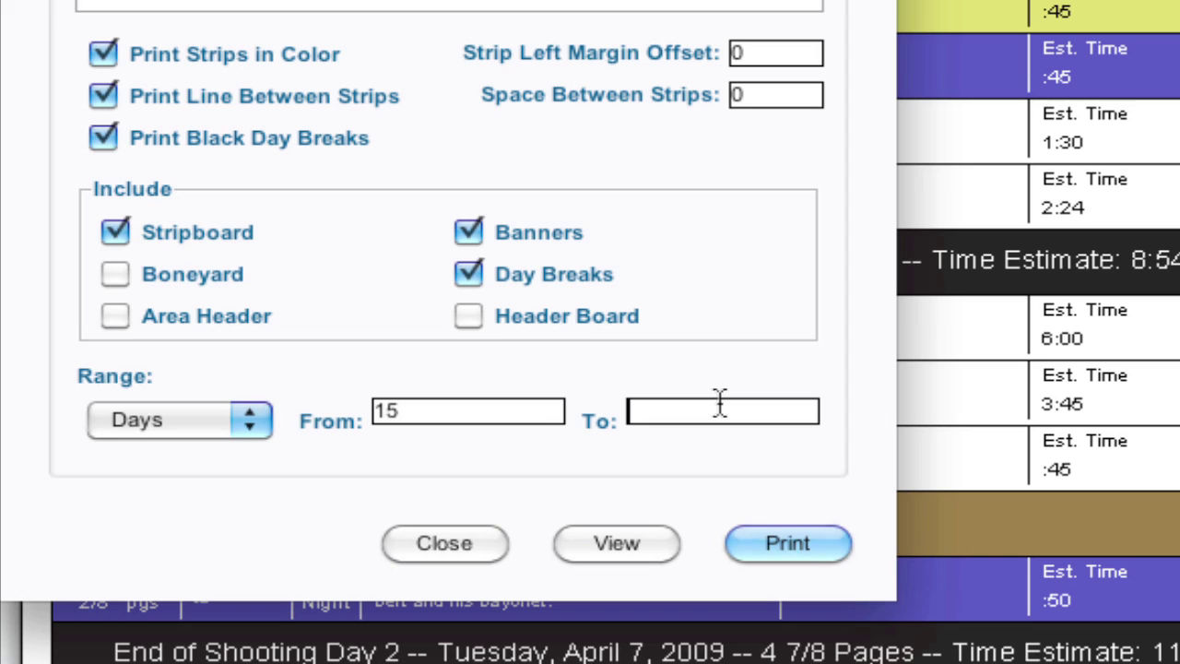
left_click(616, 544)
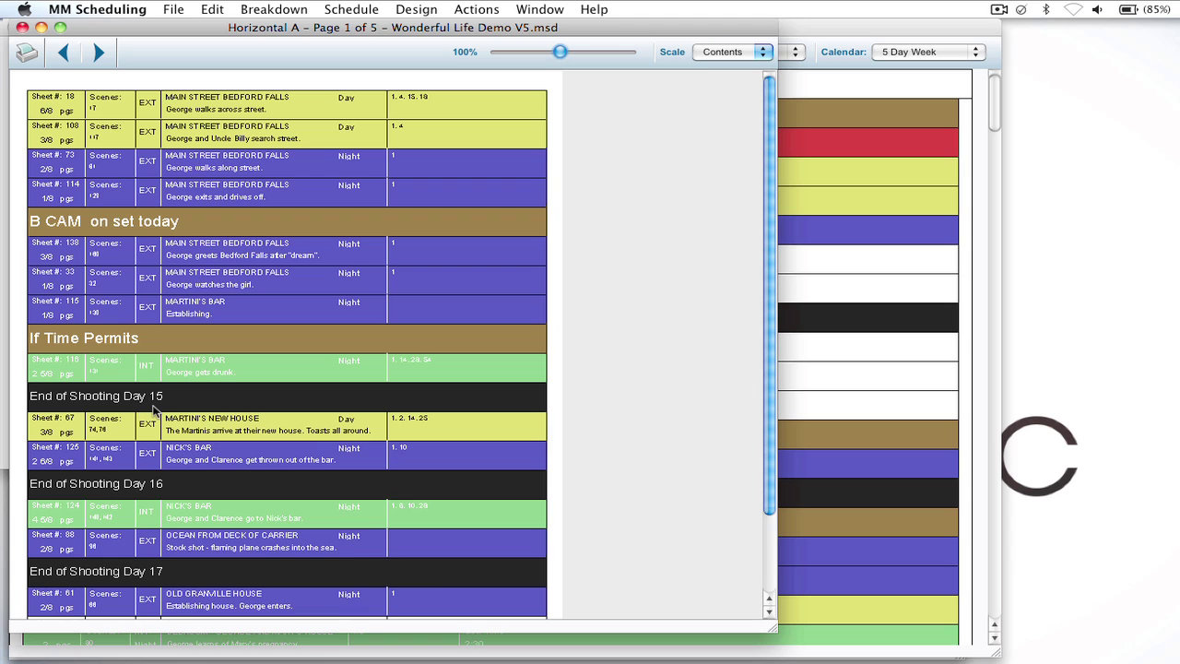
Check the shooting days covered by the open-ended range on every preview page, and close the preview.
scroll(155, 411, "down", 3)
left_click(98, 55)
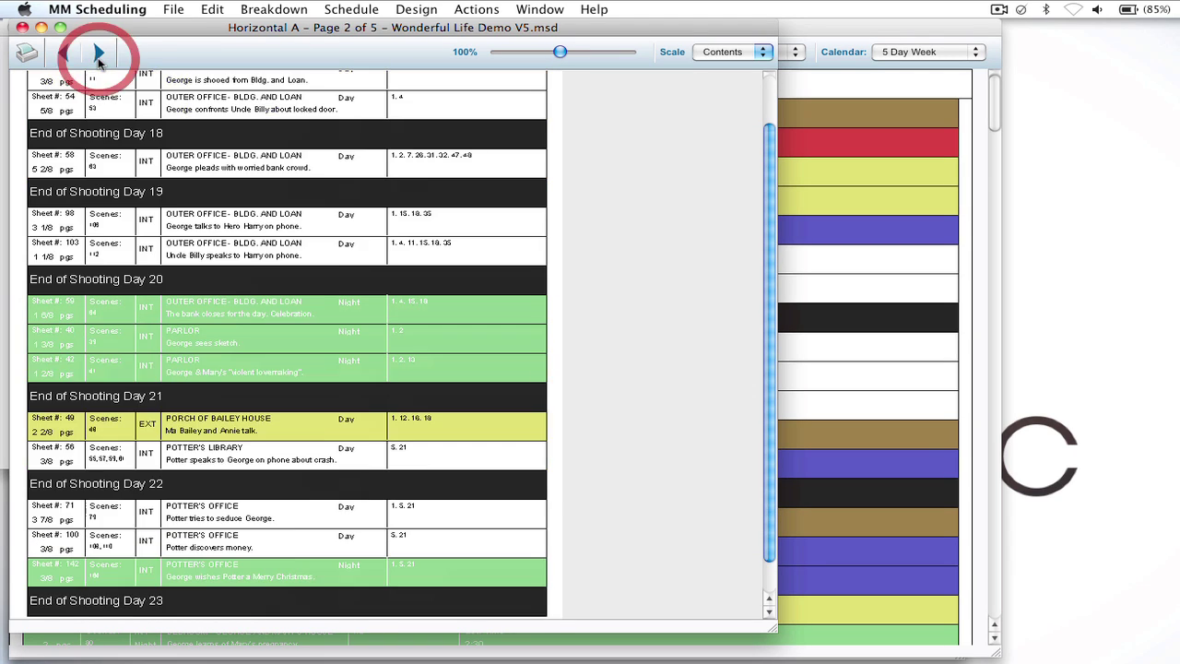
left_click(99, 55)
left_click(99, 56)
left_click(99, 55)
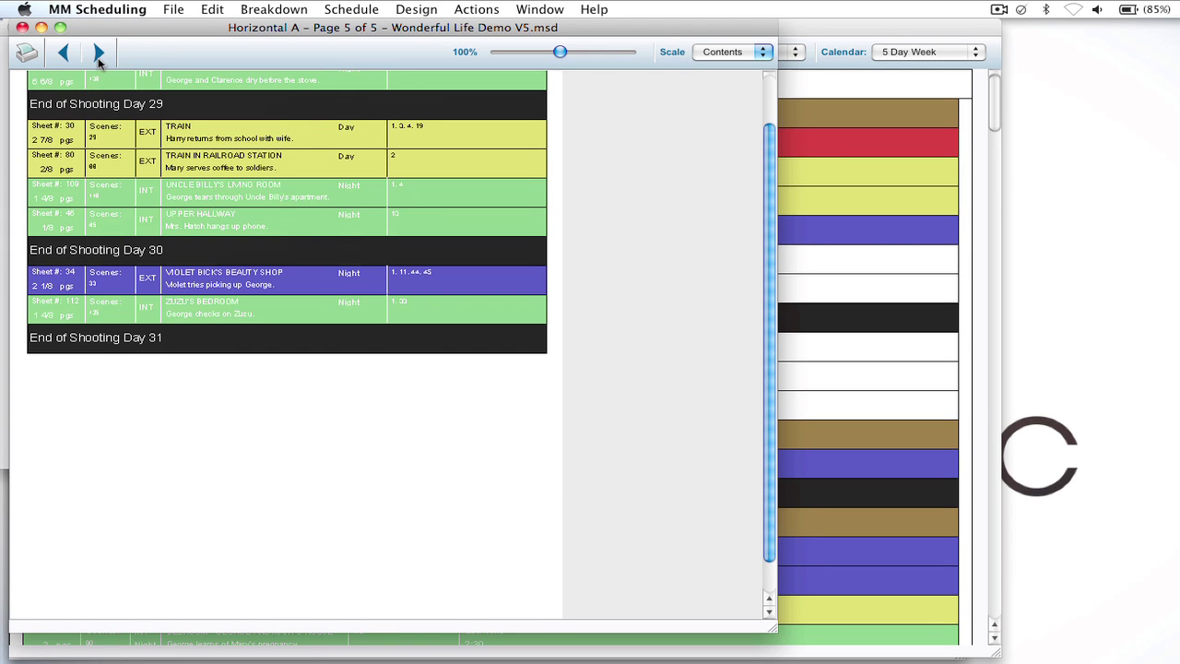
left_click(22, 28)
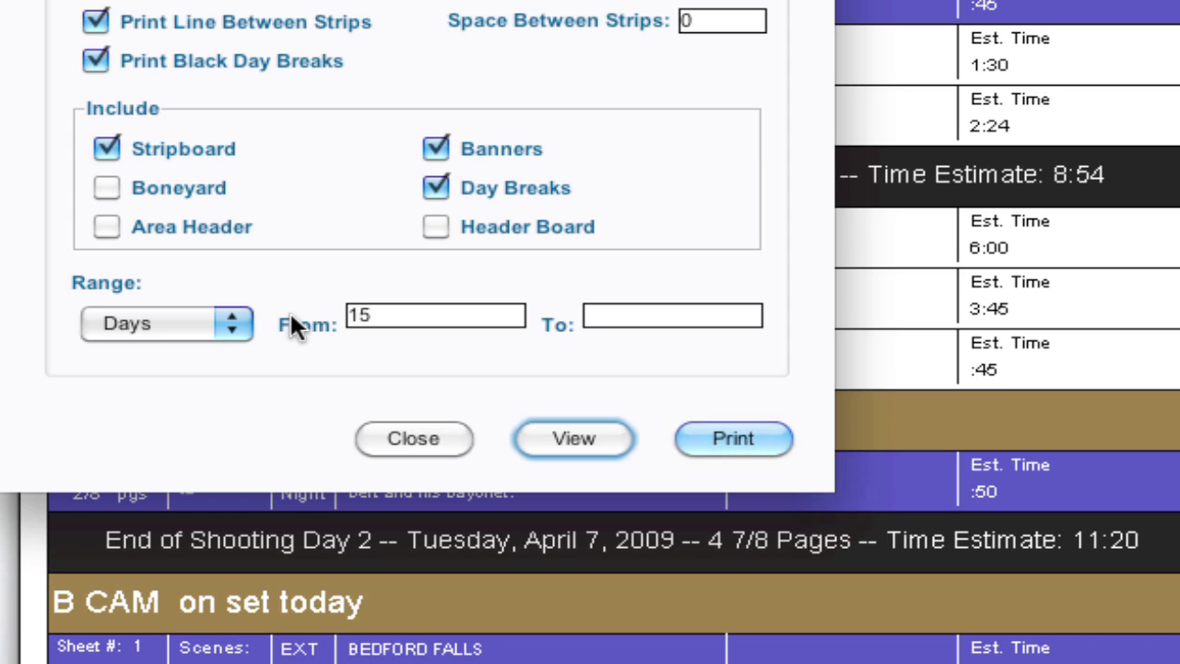
Set the print range to Selected, close the print settings, and select all Day 1 strips from Sheet 19 through Sheet 15.
left_click(242, 317)
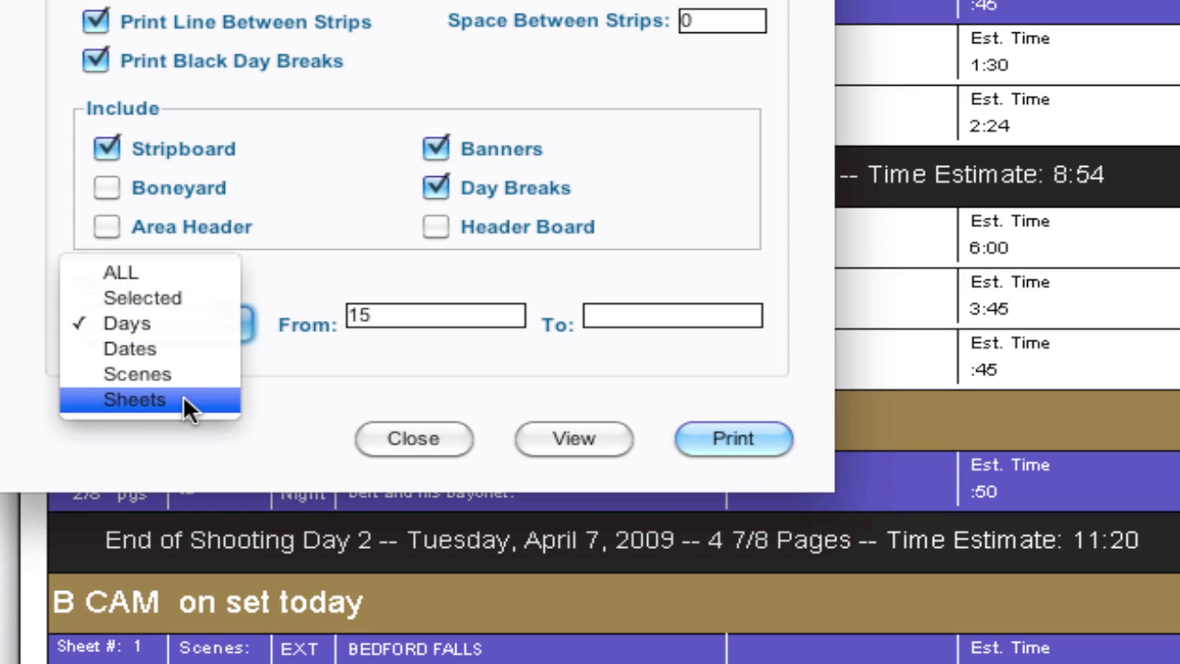
left_click(196, 295)
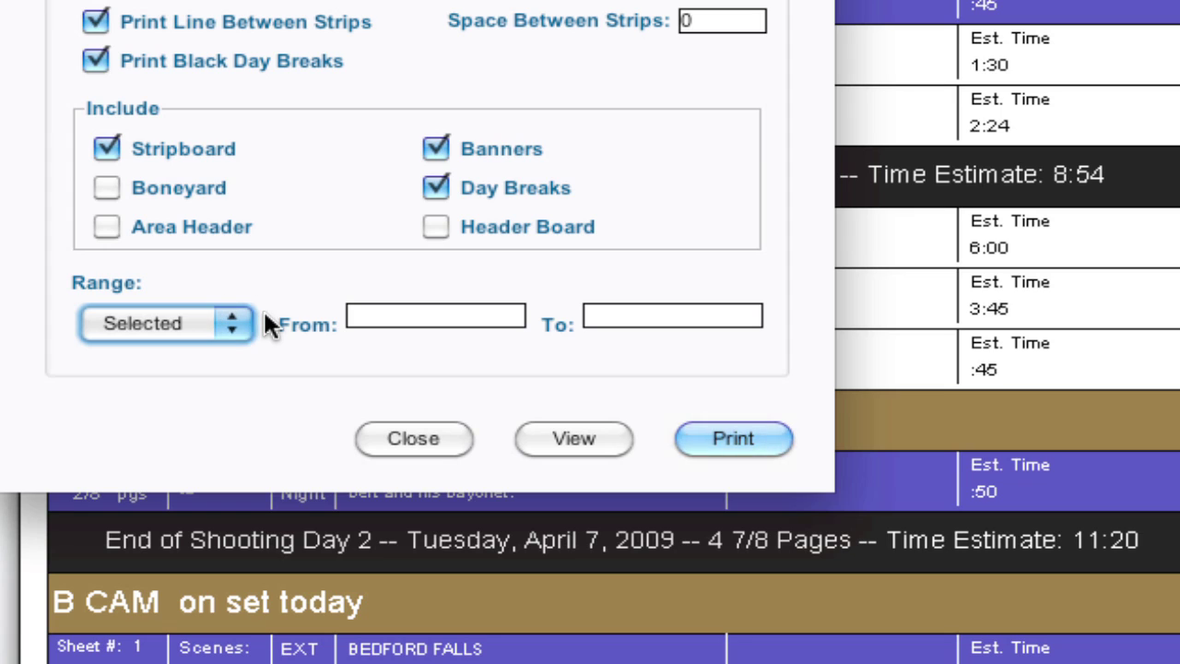
left_click(434, 442)
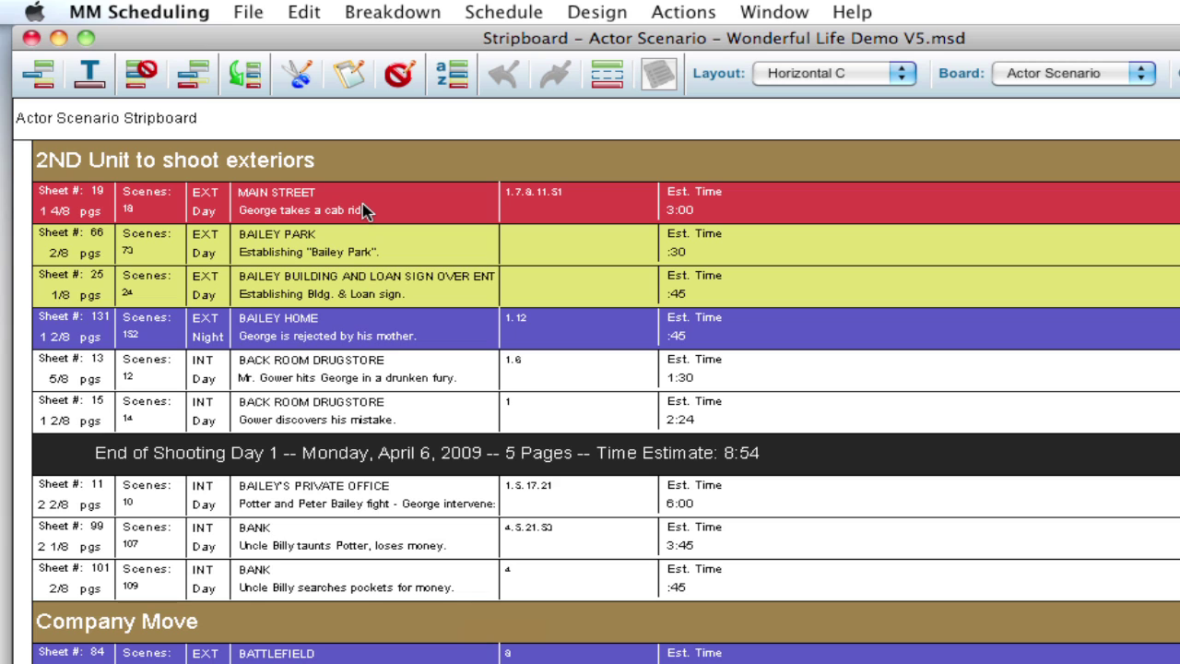
left_click(359, 403, "shift")
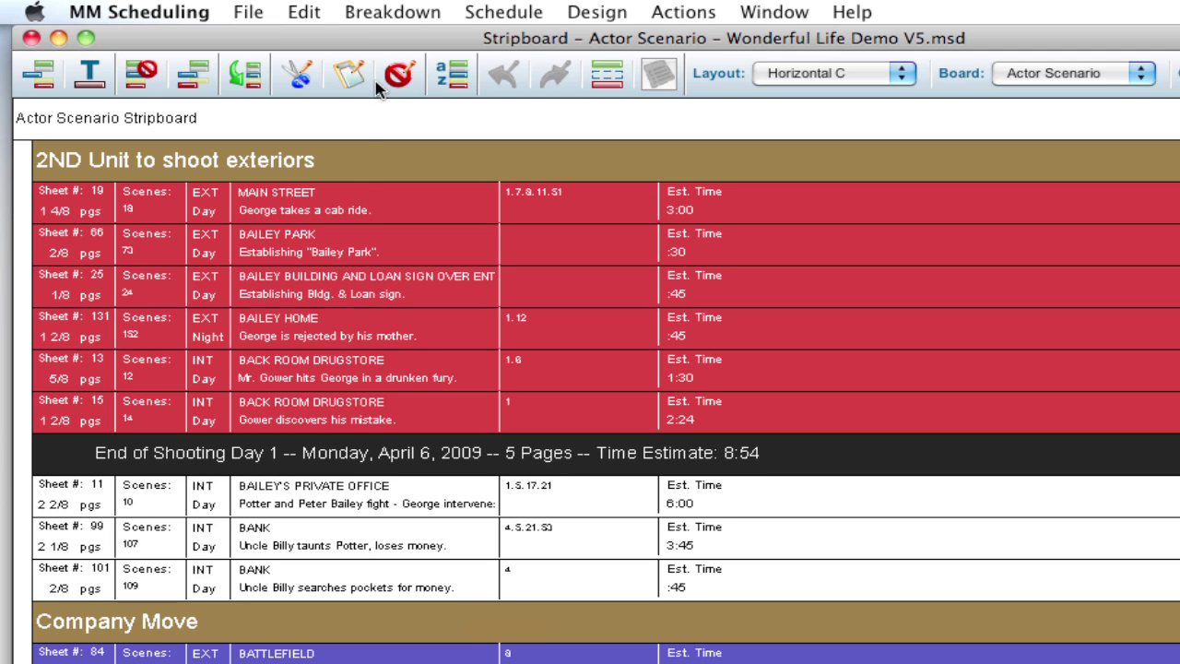
Set up an advanced find in the Stripboard for strips whose Cast Members category is Equal To Mary.
left_click(304, 13)
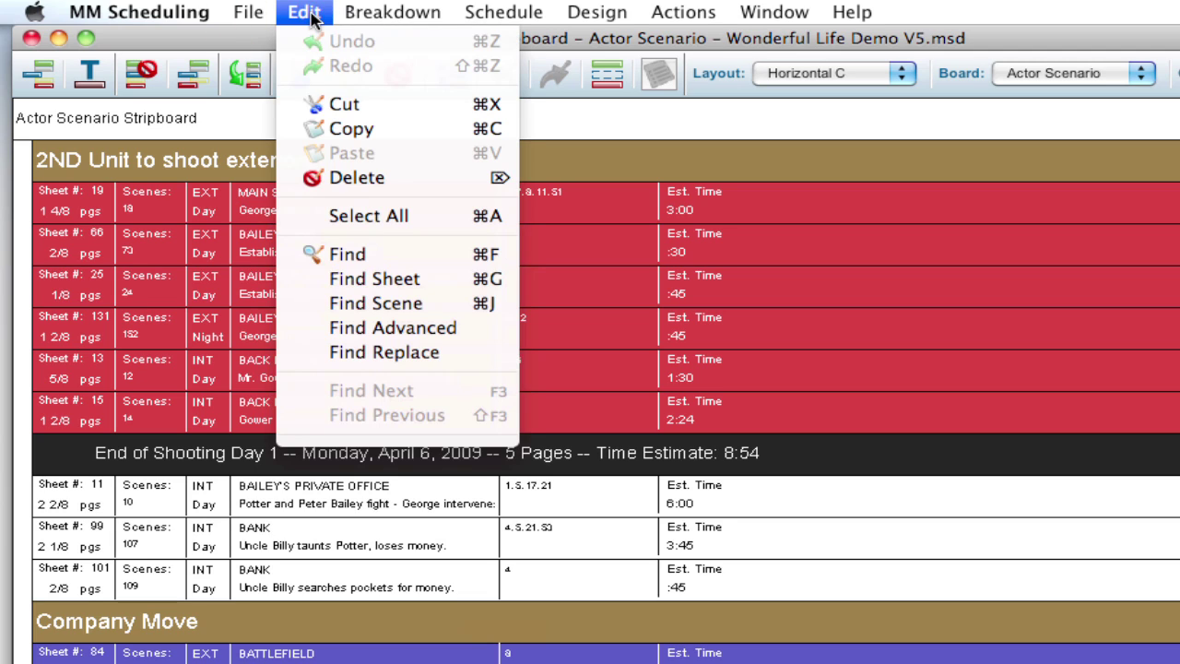
left_click(307, 330)
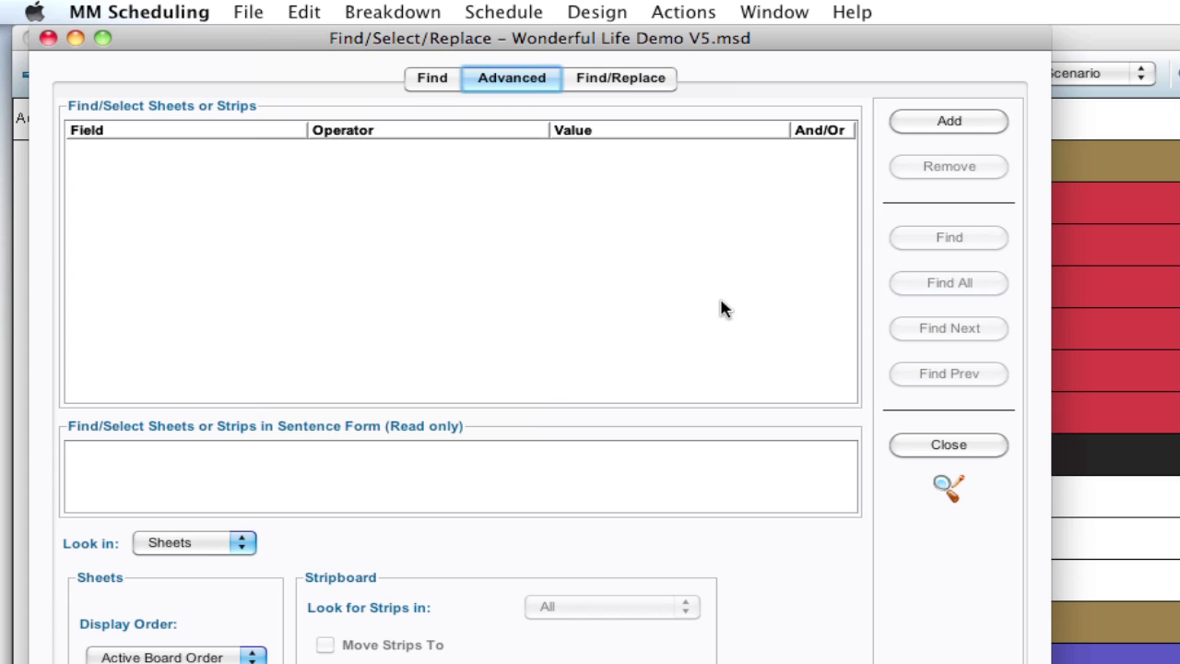
left_click(931, 125)
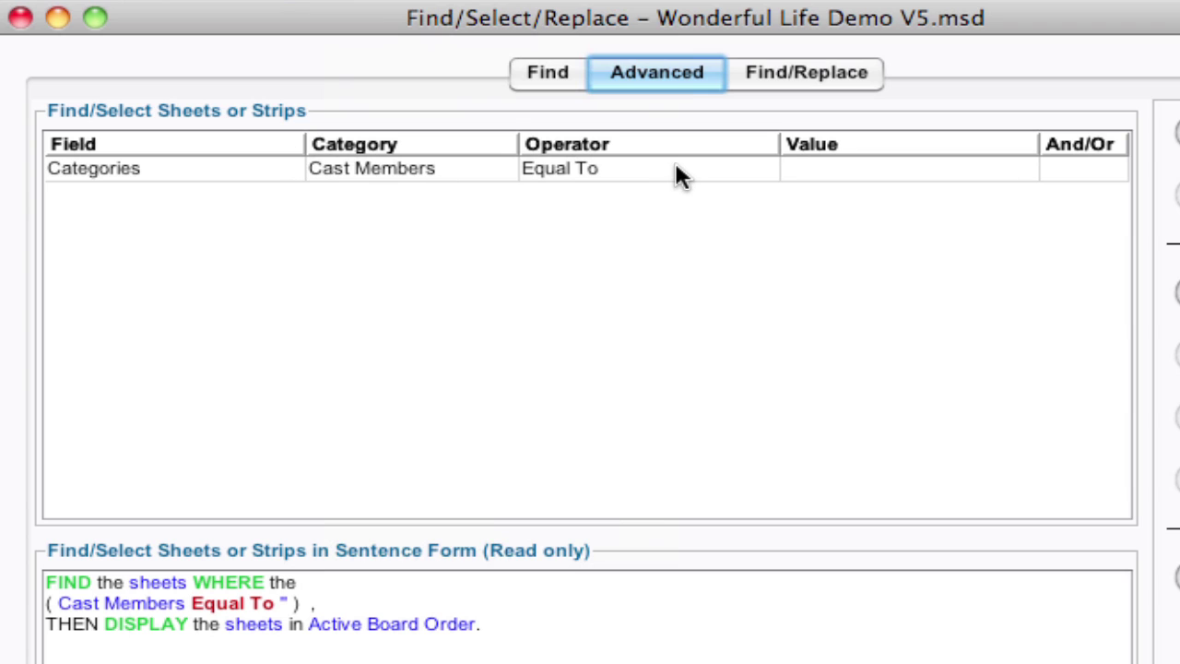
left_click(899, 166)
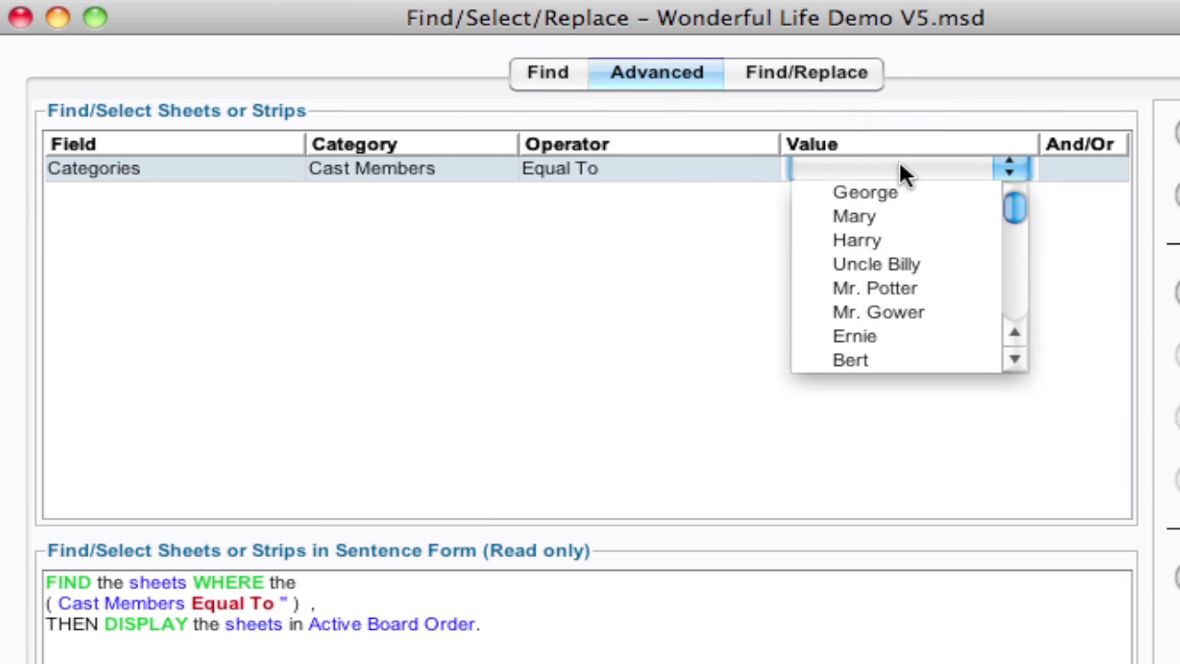
left_click(900, 226)
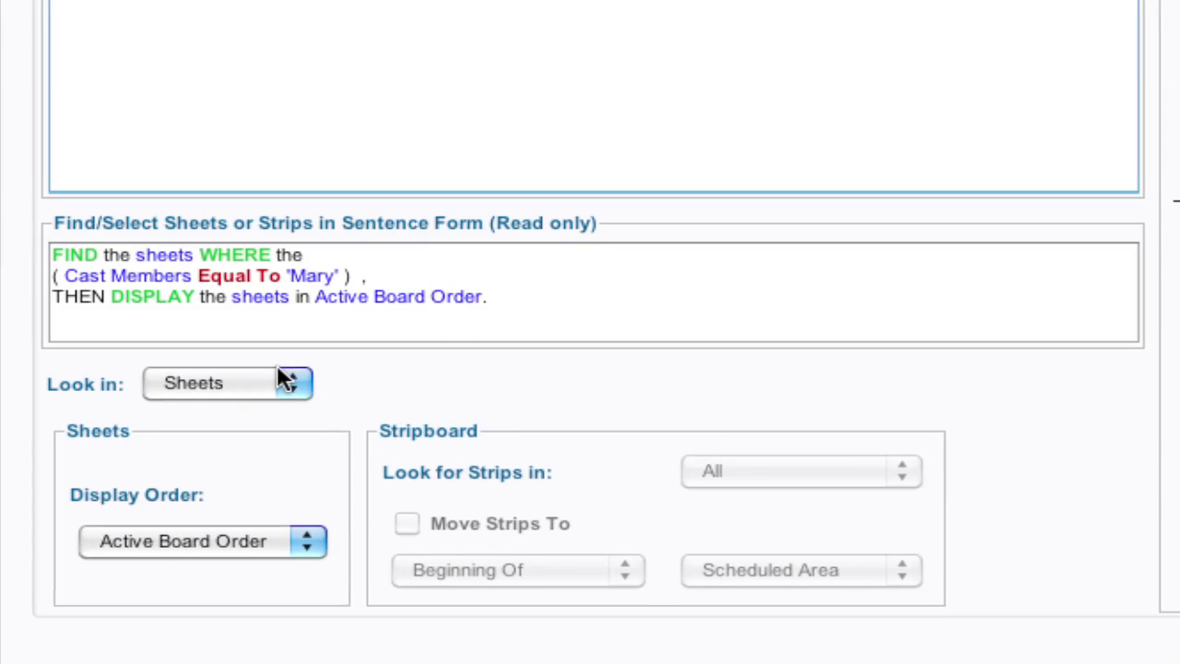
left_click(270, 383)
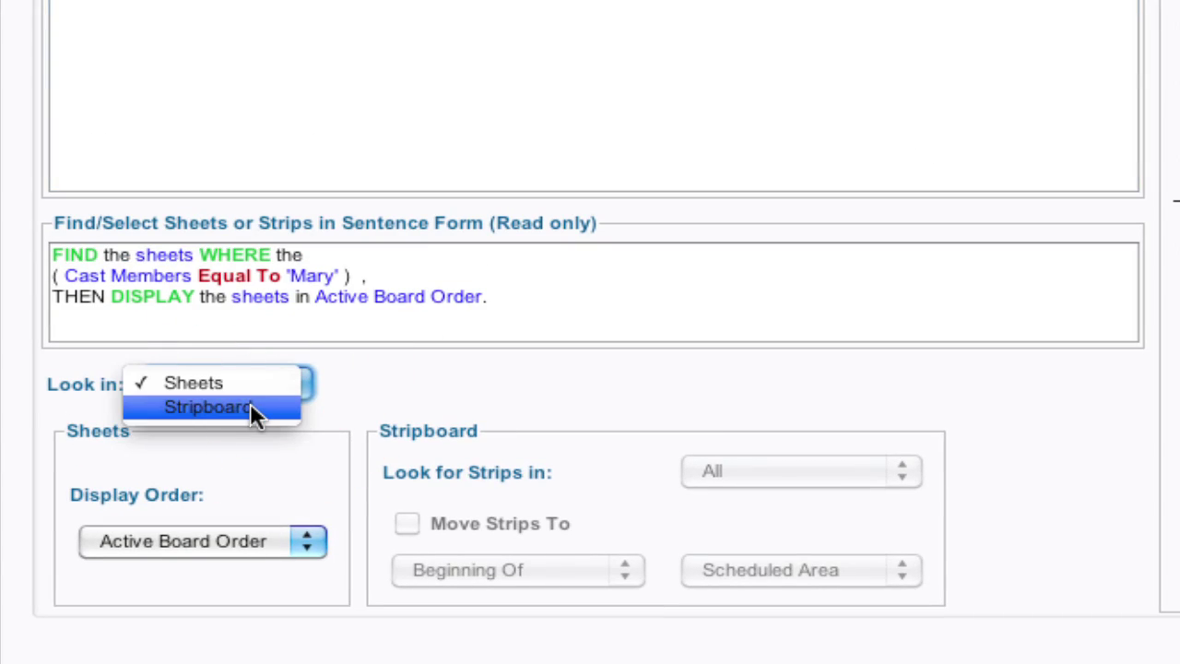
left_click(251, 405)
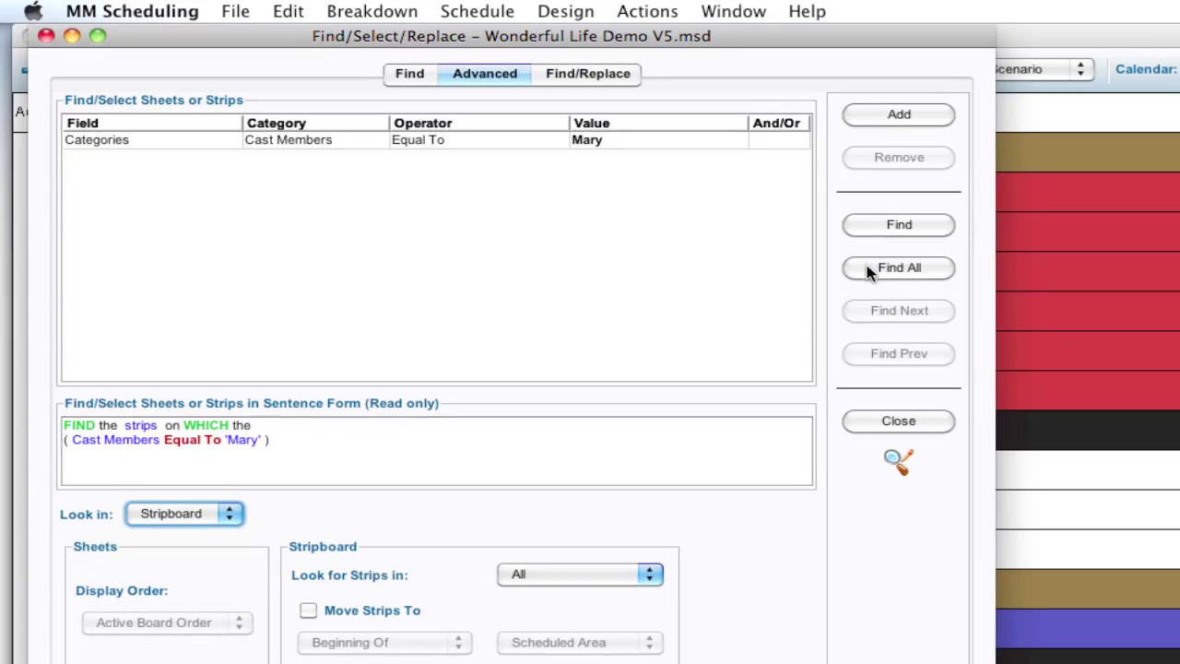
Find all strips matching the Mary cast member search and look over the stripboard for the selected strips.
left_click(866, 271)
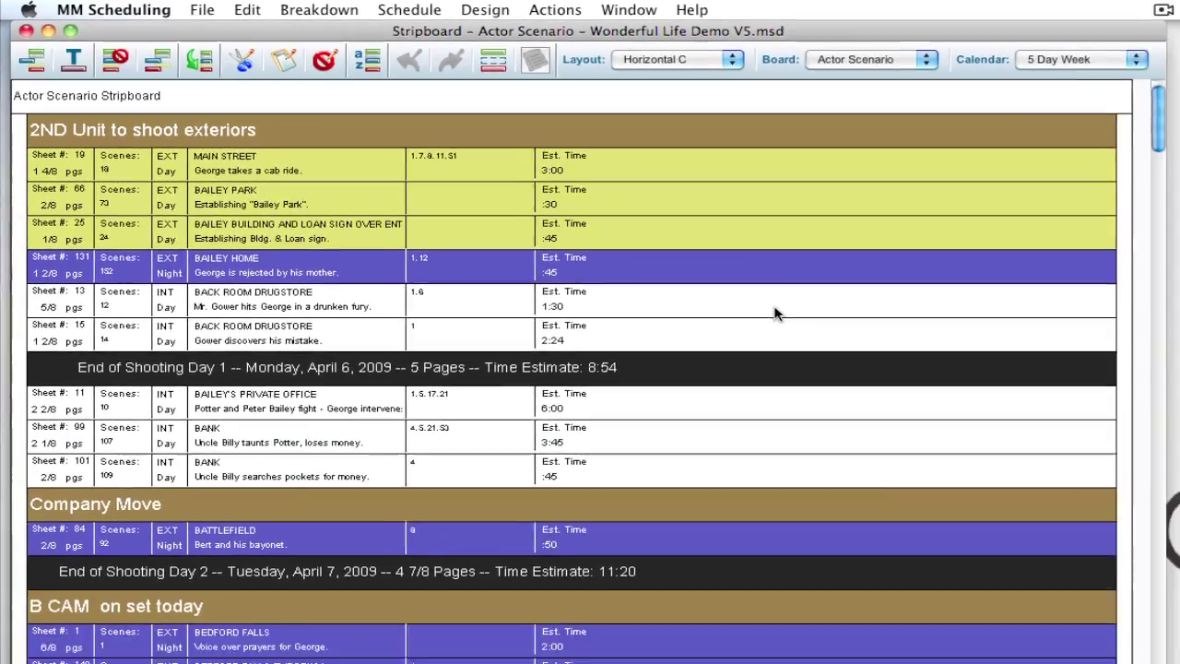
scroll(675, 267, "down", 15)
scroll(675, 266, "down", 20)
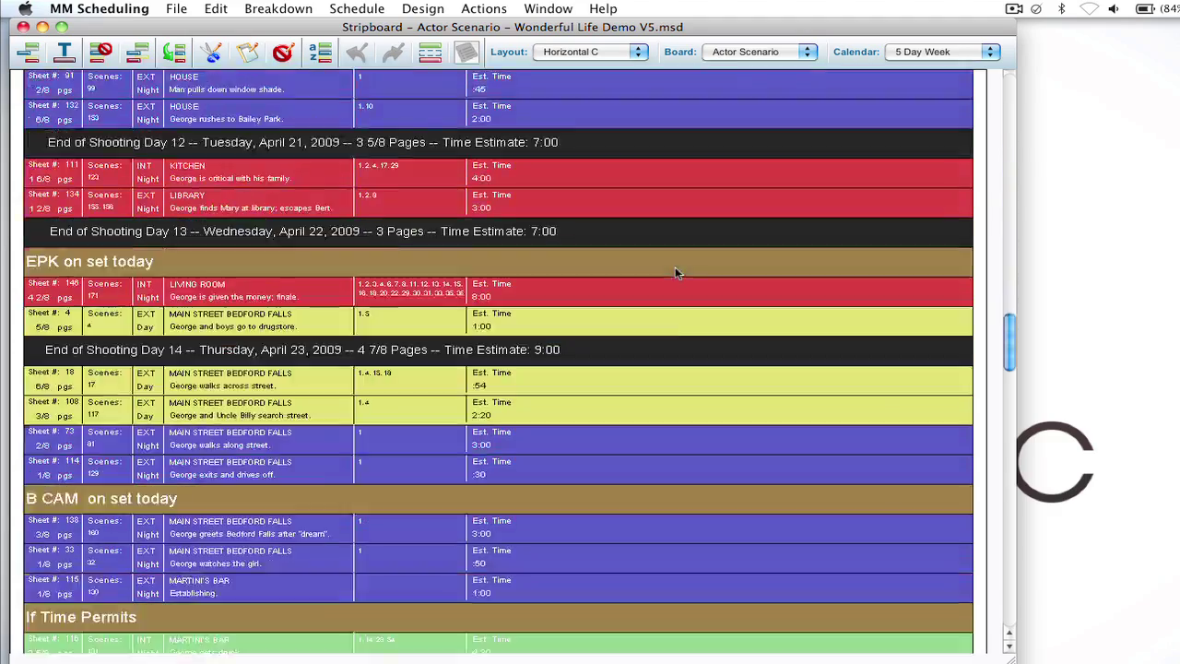
scroll(675, 267, "down", 20)
scroll(677, 270, "up", 20)
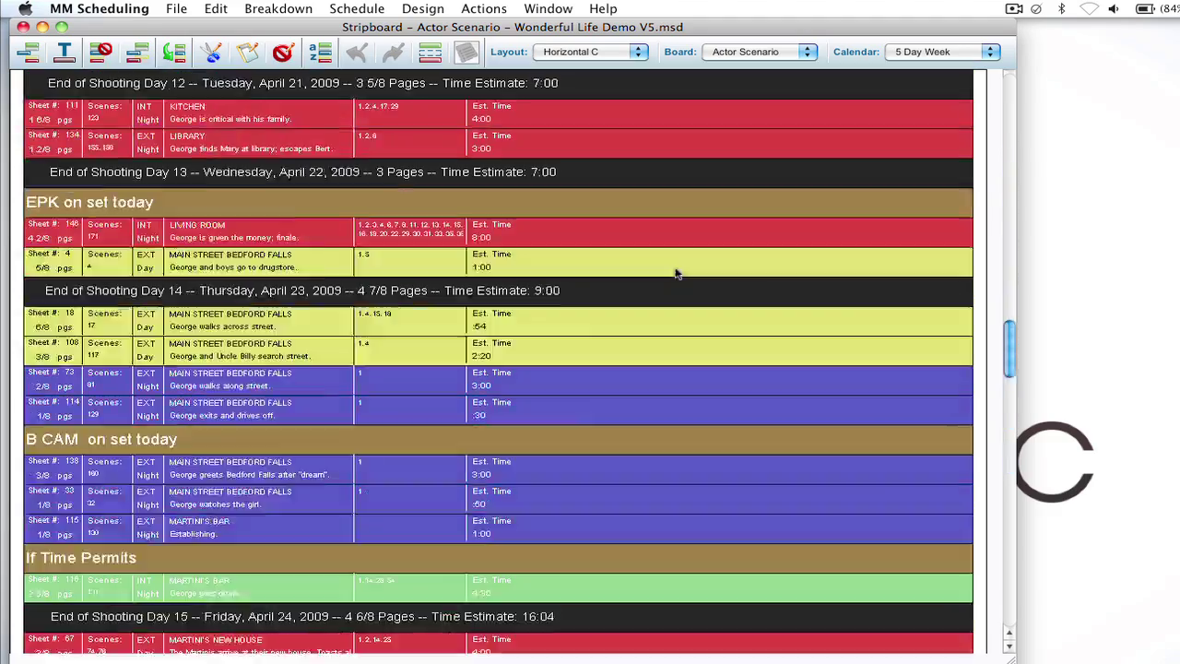
scroll(675, 273, "up", 20)
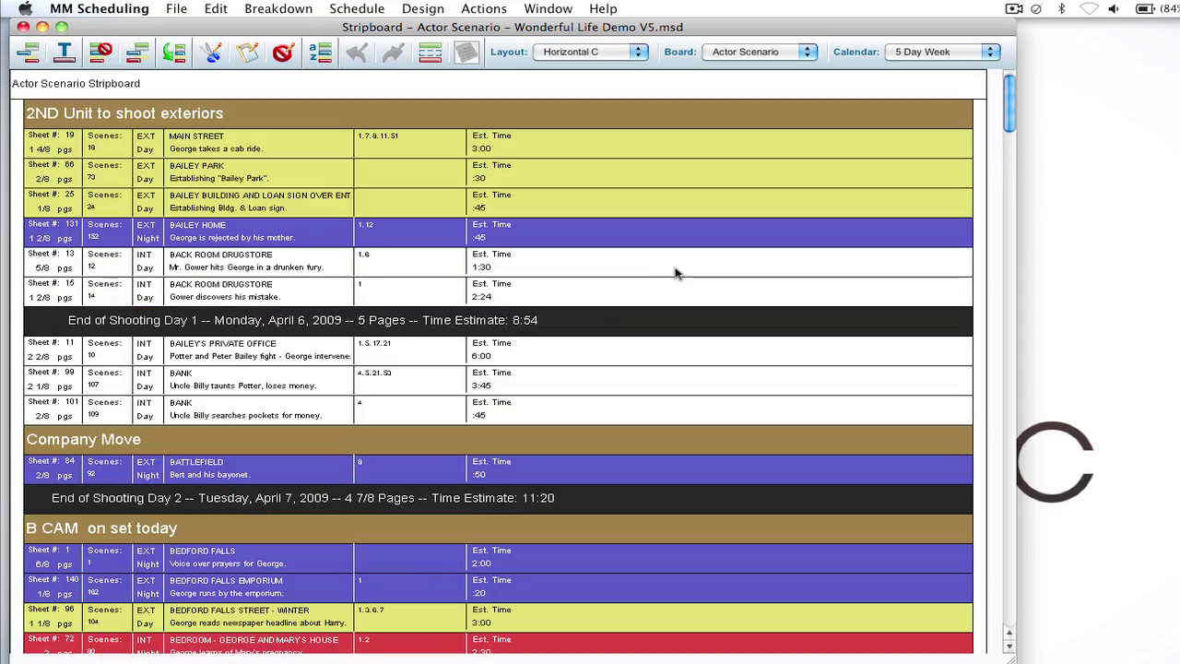
Open the print and view settings and view the selected strips in the Horizontal A layout.
left_click(175, 10)
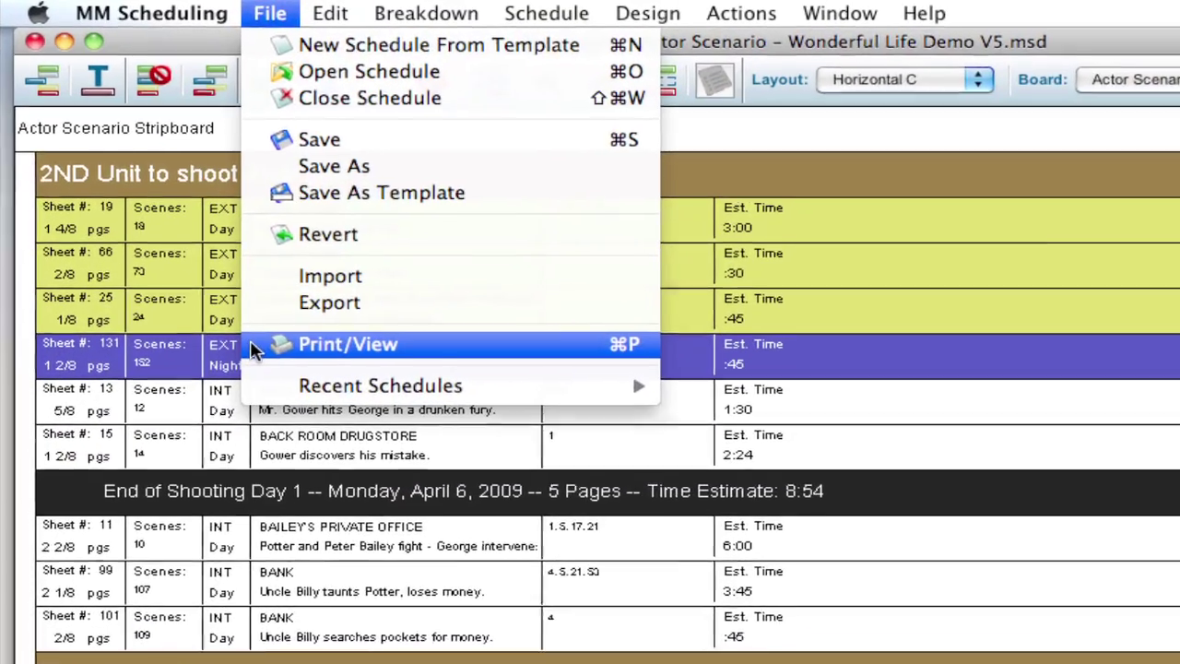
left_click(256, 351)
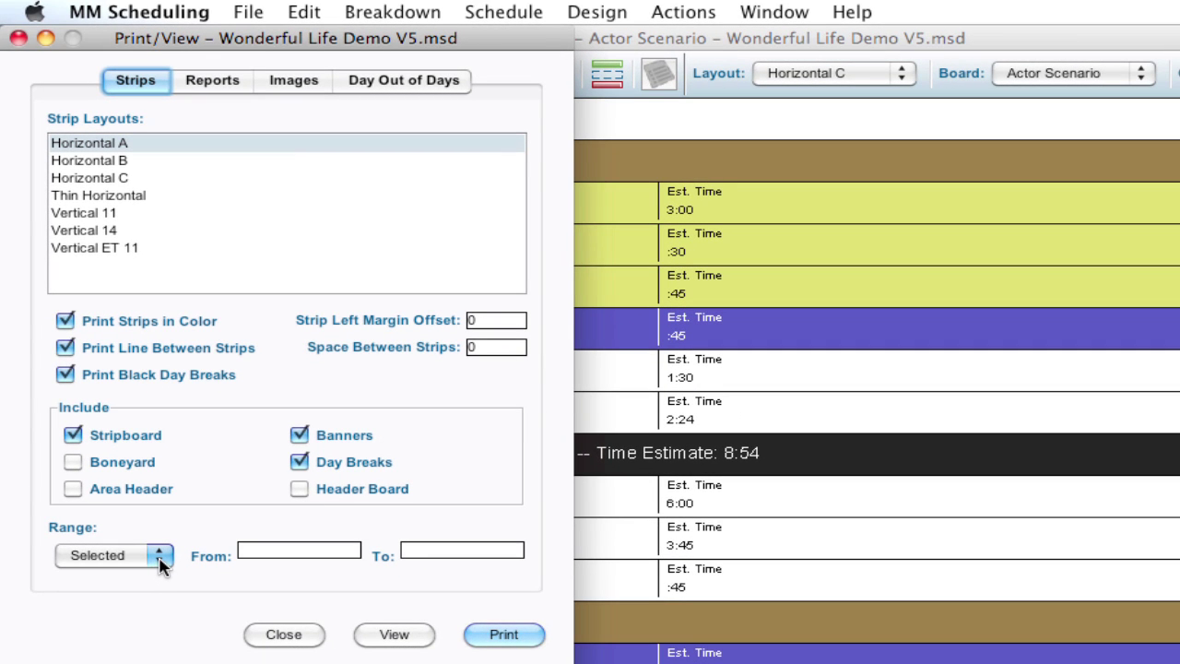
left_click(396, 634)
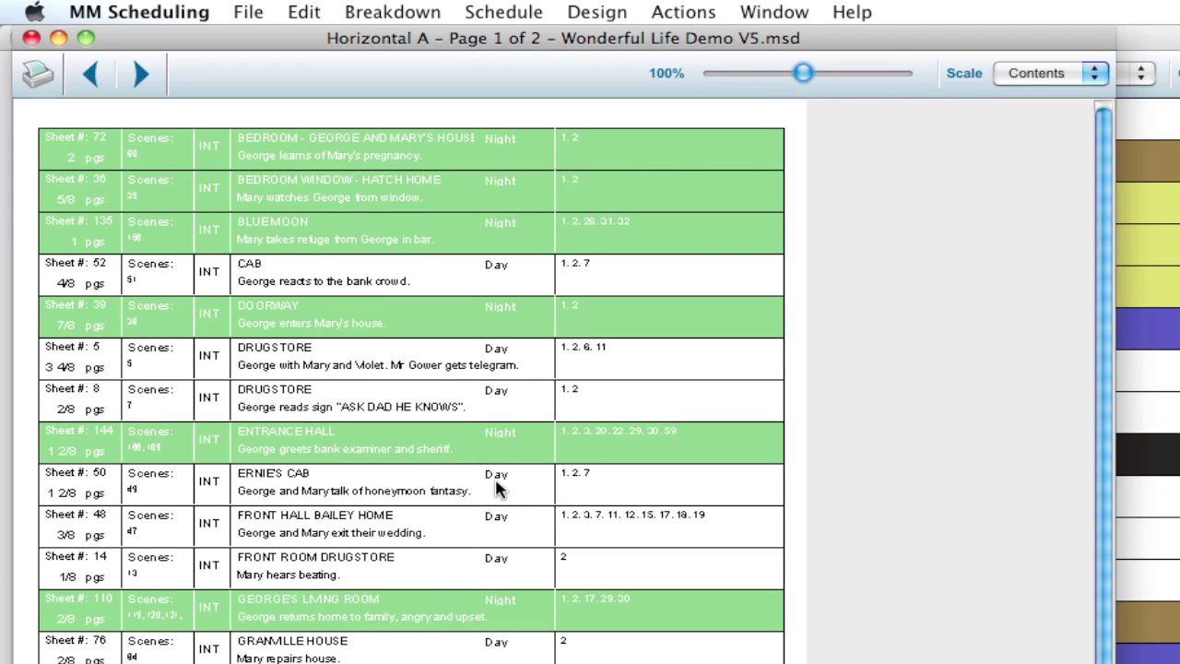
Check the strips on both pages of the Horizontal A preview, and close the preview.
scroll(496, 488, "down", 3)
scroll(496, 489, "up", 3)
left_click(139, 76)
left_click(138, 75)
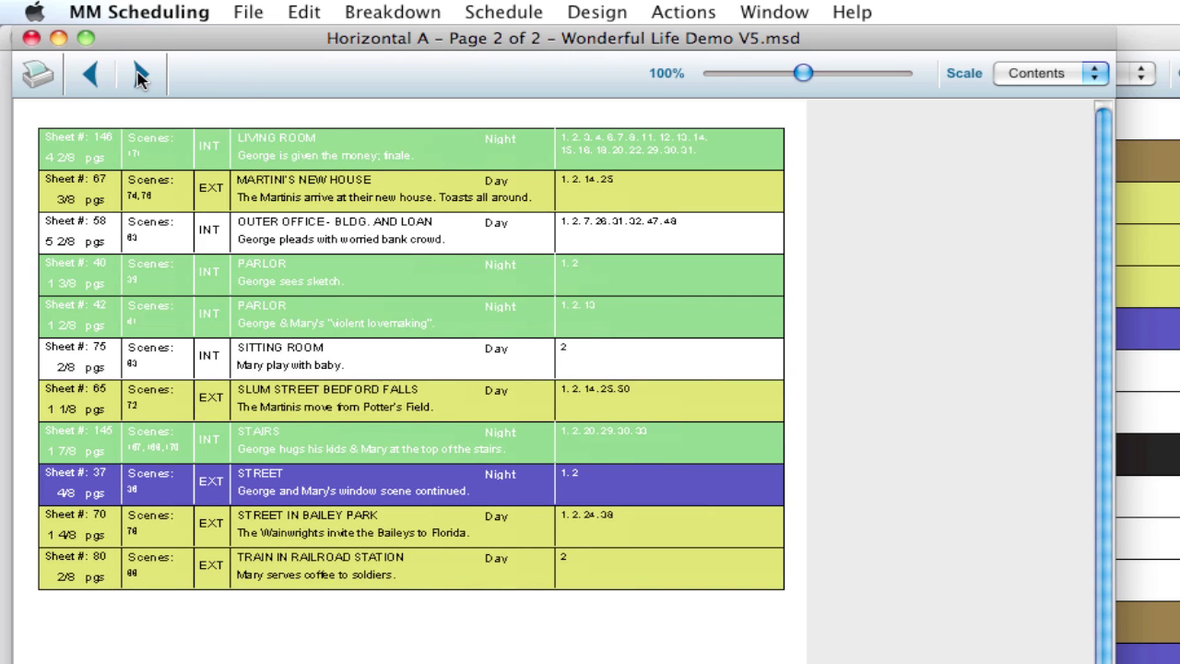
left_click(32, 39)
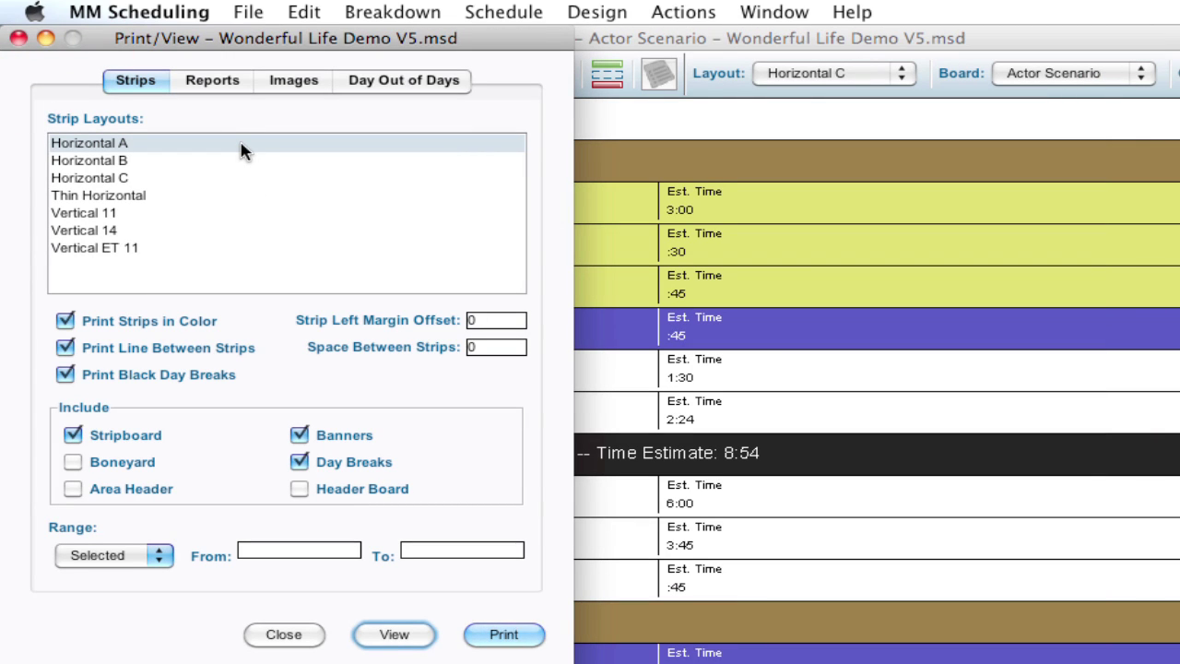
View the Shooting Schedule #2 report for the Selected range, with Day Breaks and Keep Records on One Page included.
left_click(217, 86)
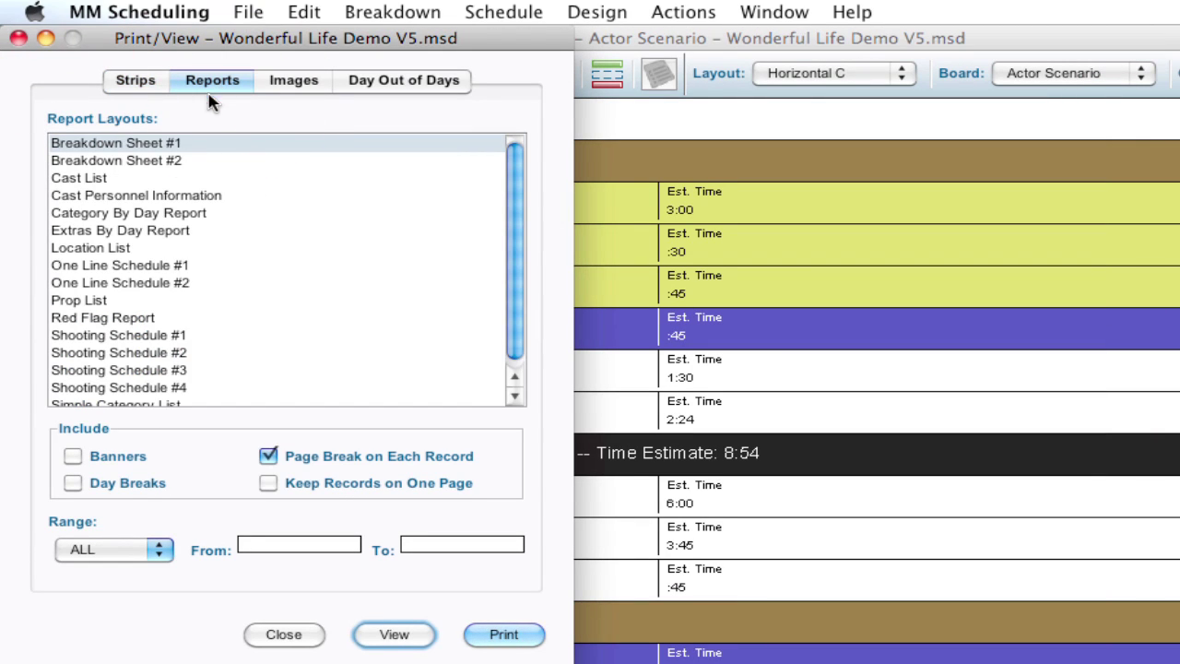
left_click(155, 355)
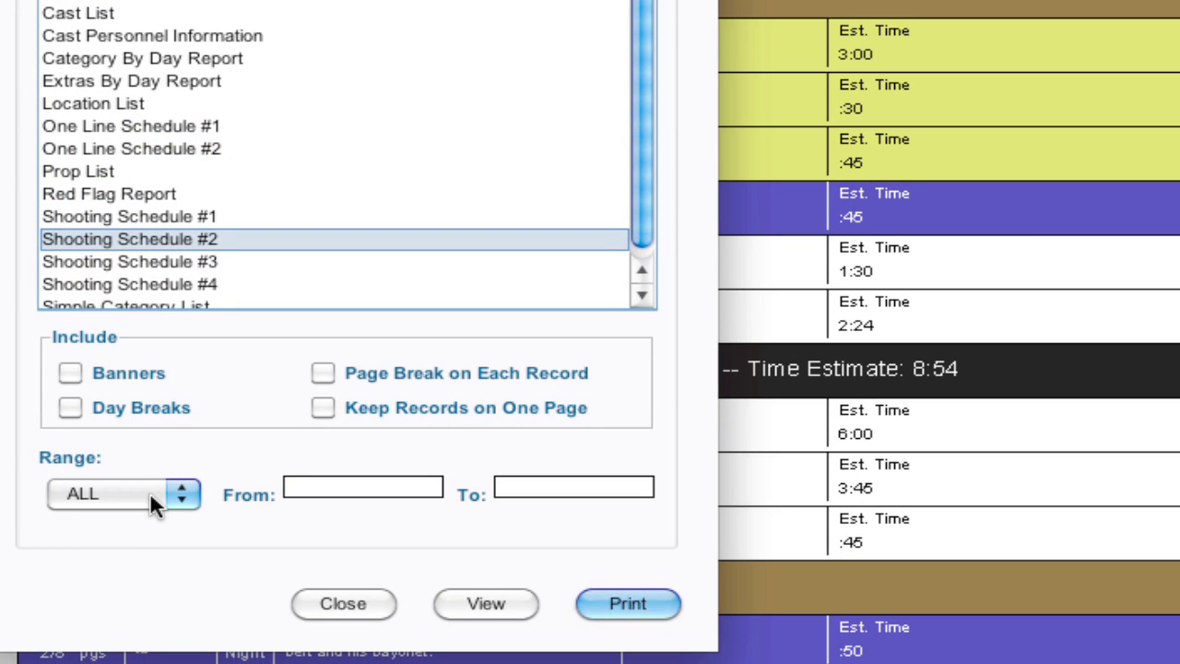
left_click(135, 548)
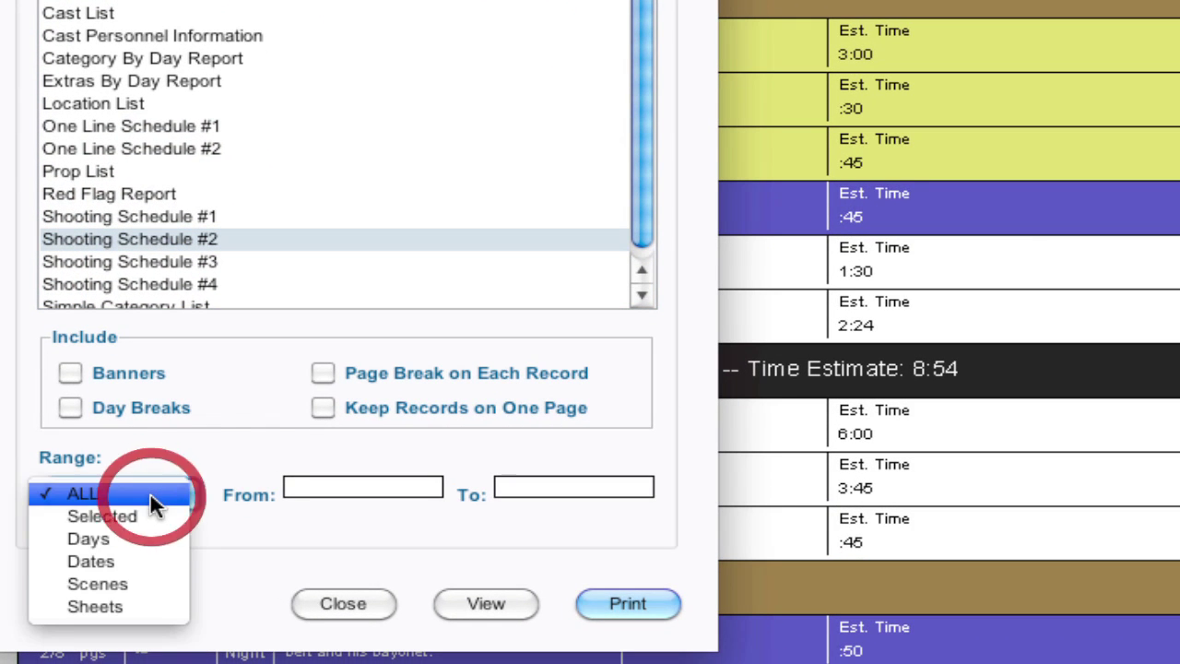
left_click(140, 524)
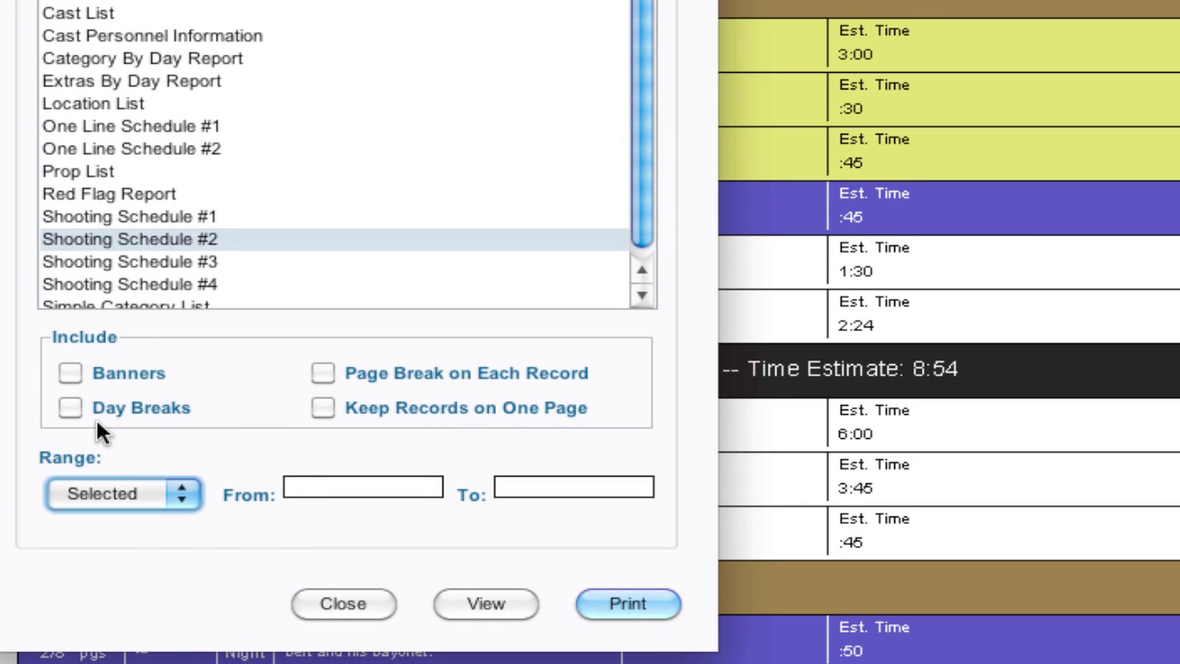
left_click(71, 408)
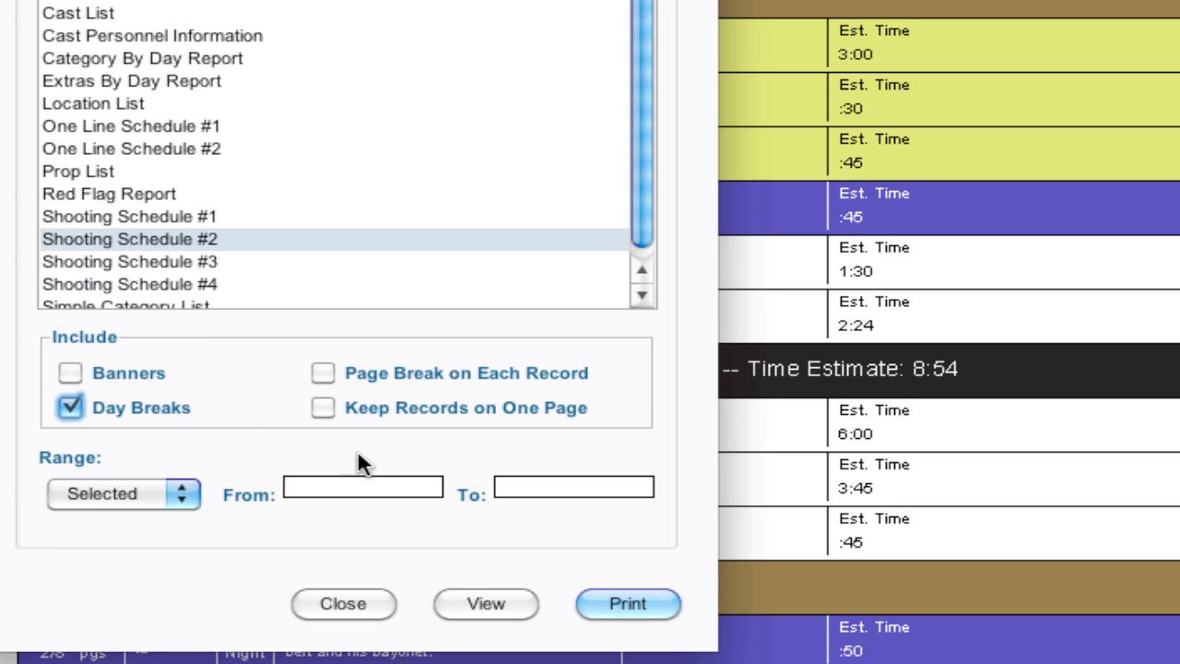
left_click(319, 407)
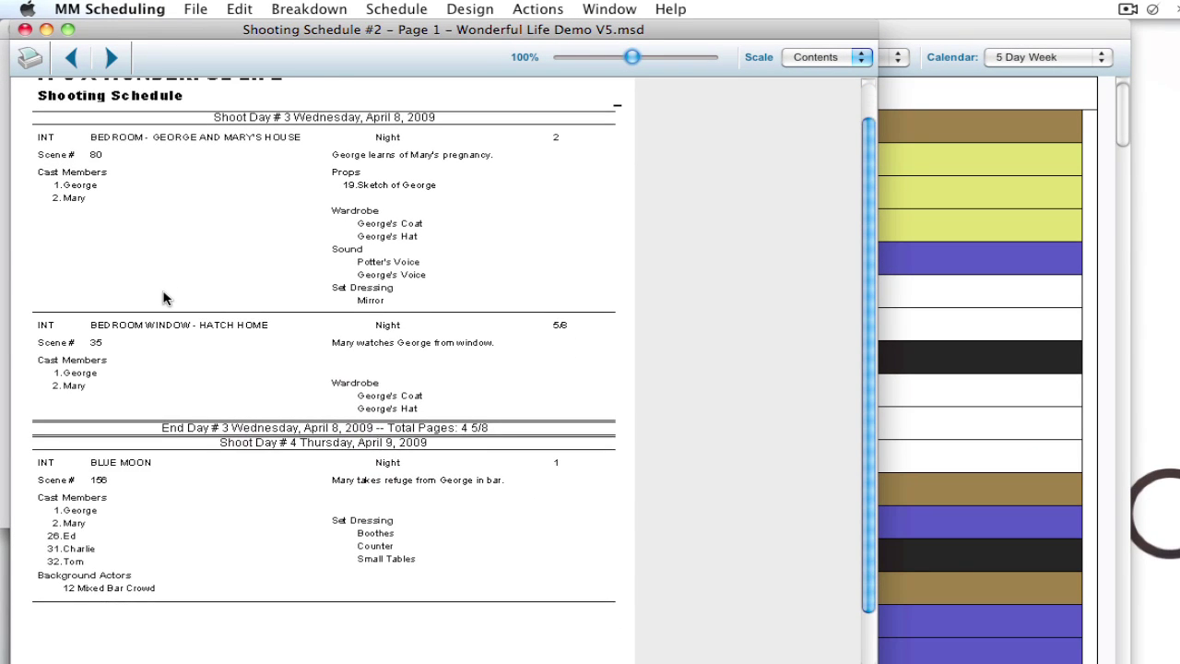
Examine the scenes, cast members and day breaks on the first four pages of the Shooting Schedule #2 preview.
scroll(163, 297, "up", 2)
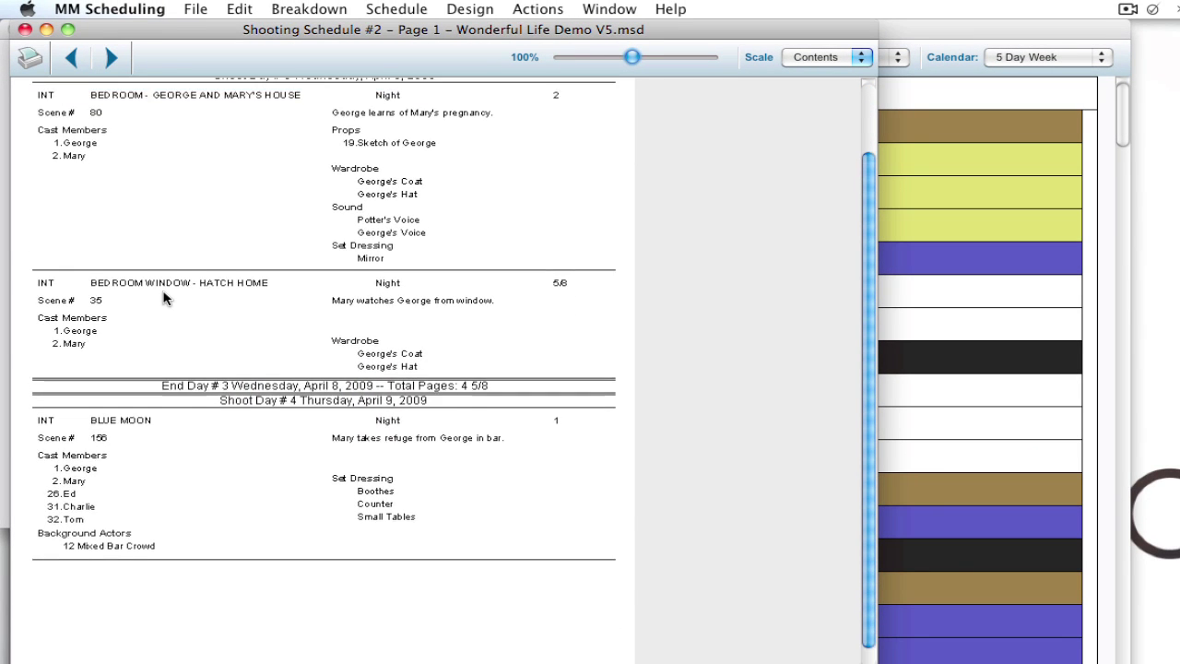
left_click(113, 59)
scroll(137, 266, "down", 2)
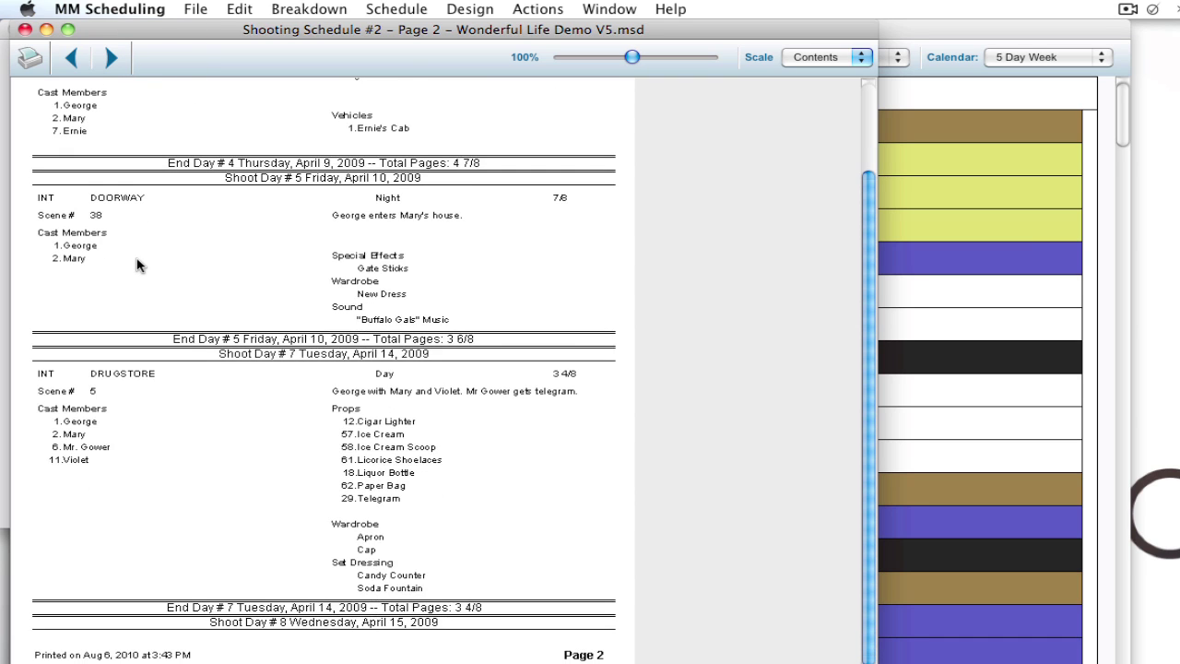
scroll(136, 266, "up", 4)
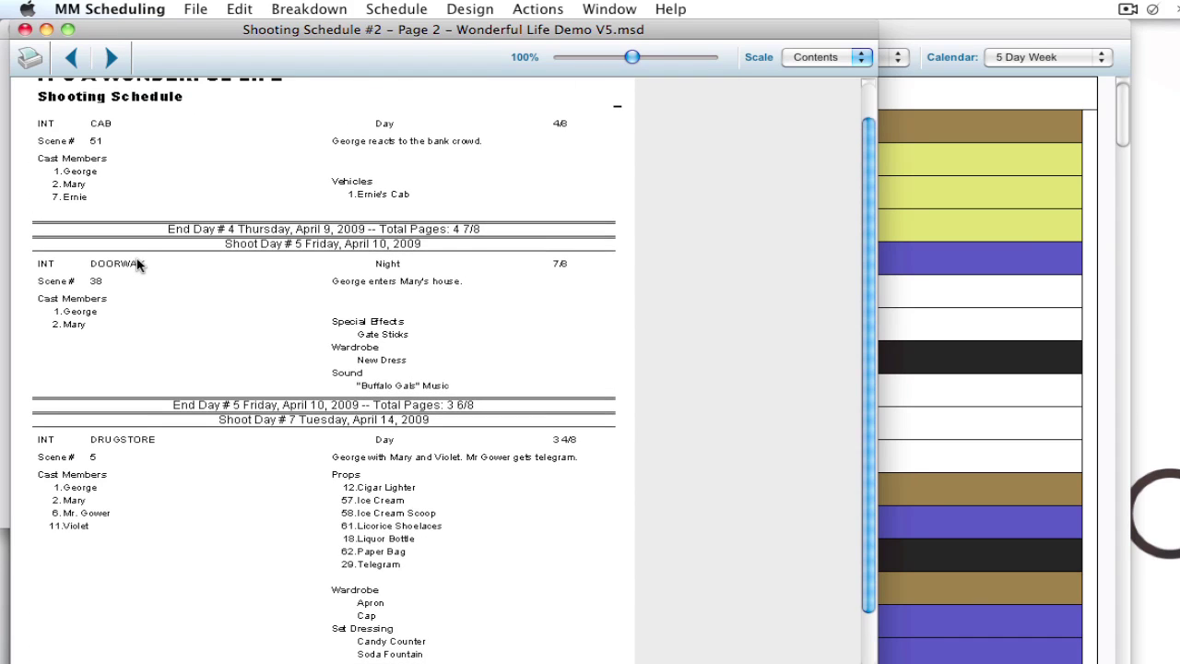
left_click(108, 56)
left_click(111, 57)
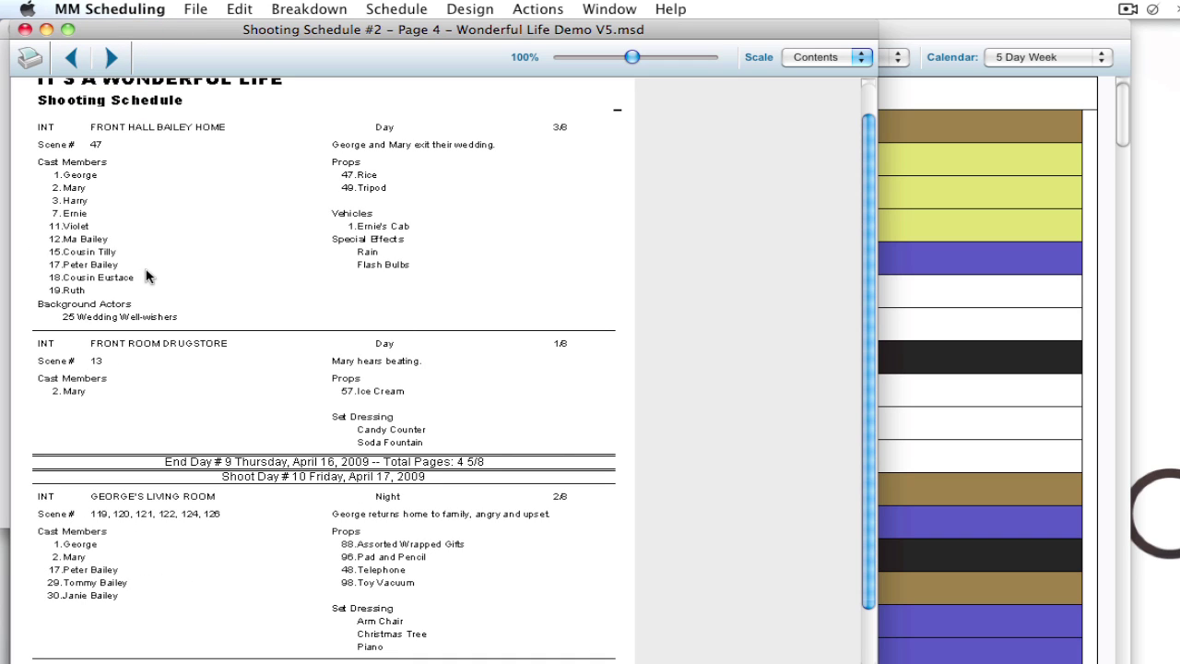